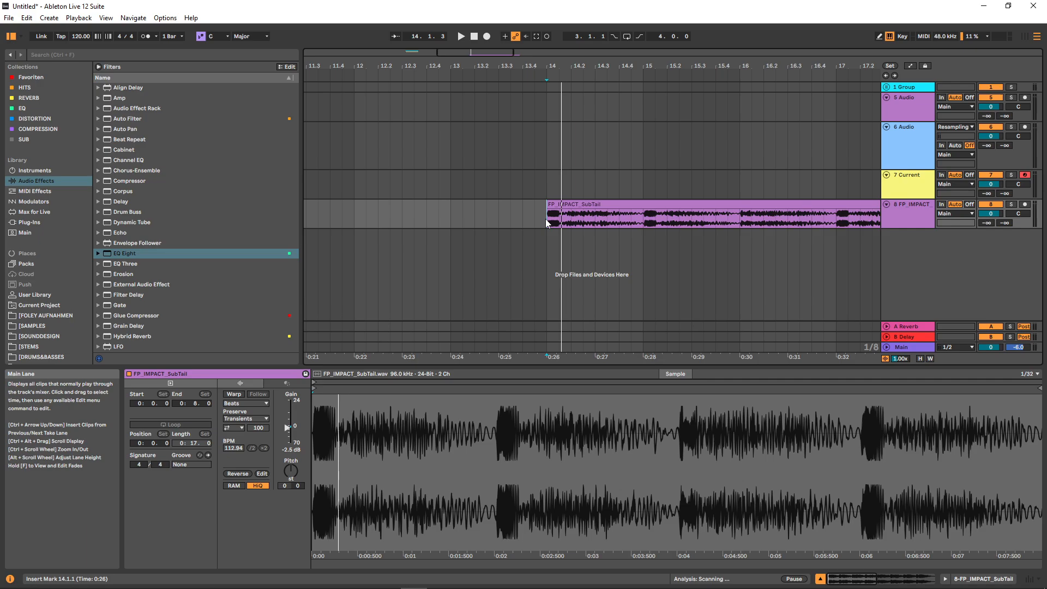
Play the FP_IMPACT_SubTail clip from bar 14.
key("space")
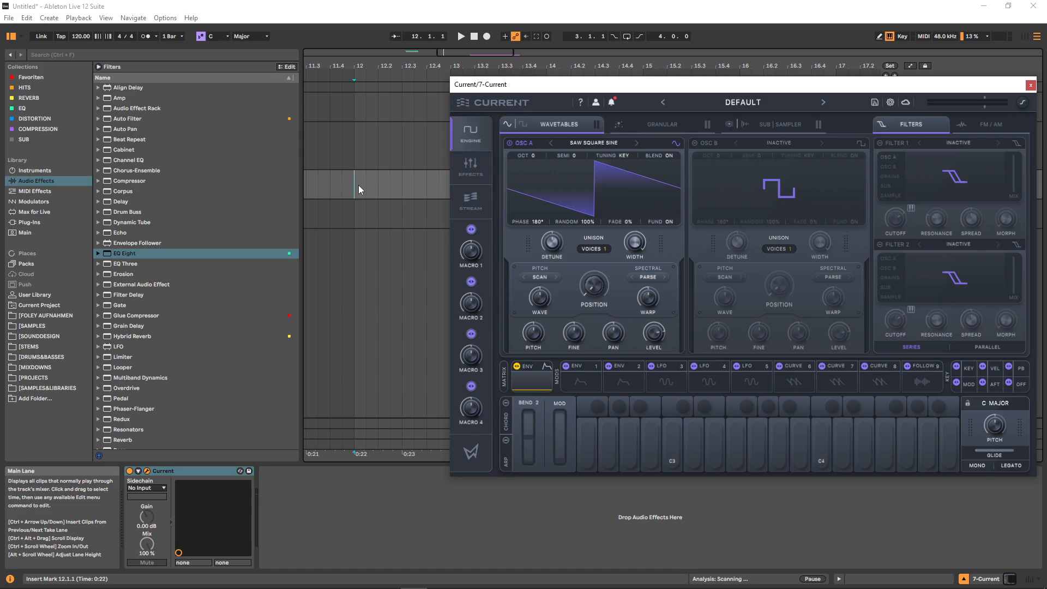
Create a MIDI clip at bar 12 on the Current track, turn off its loop and extend it to bar 13.
double_click(359, 183)
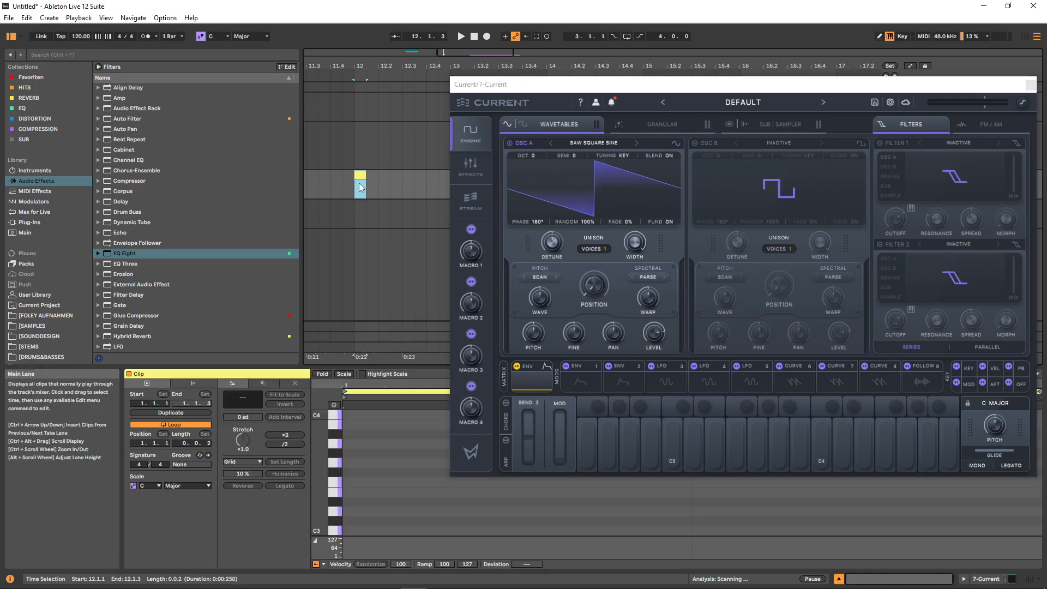
left_click(193, 425)
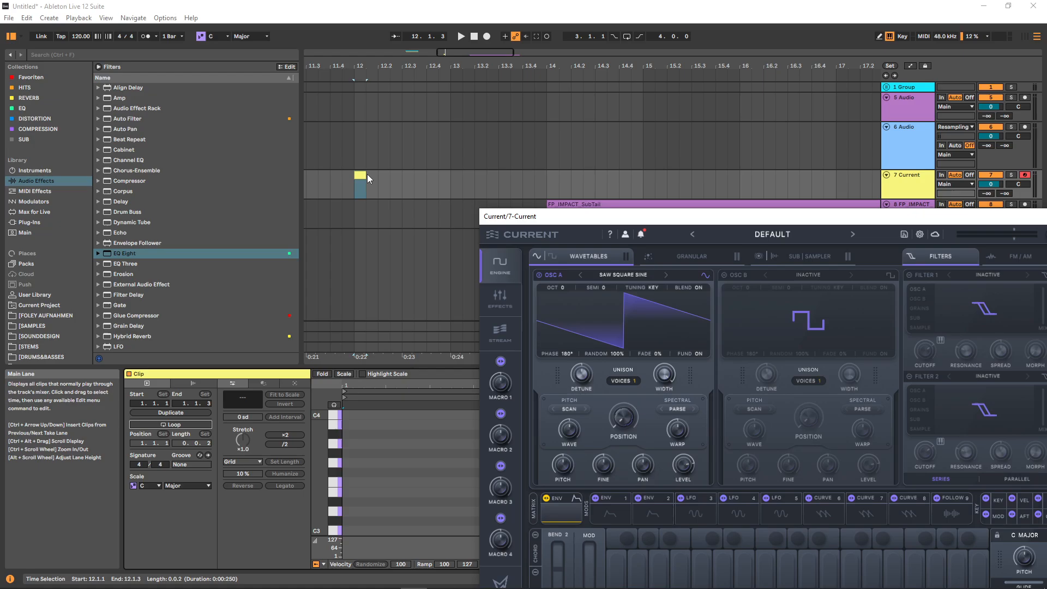
left_click_drag(367, 175, 450, 176)
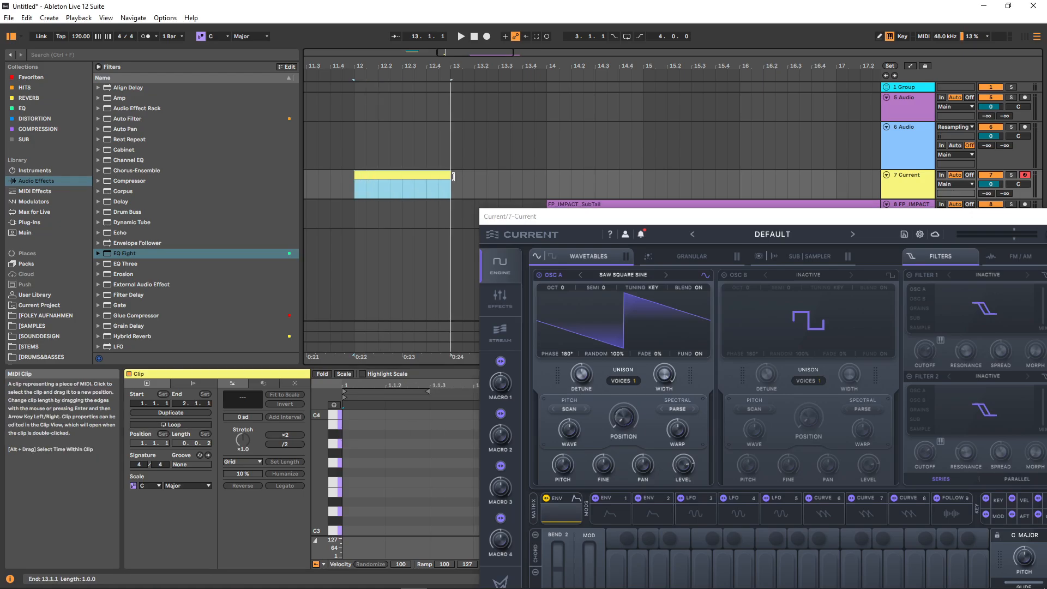
Add a C-2 note spanning the whole one-bar clip and audition it.
scroll(391, 488, "down", 5)
scroll(386, 496, "down", 5)
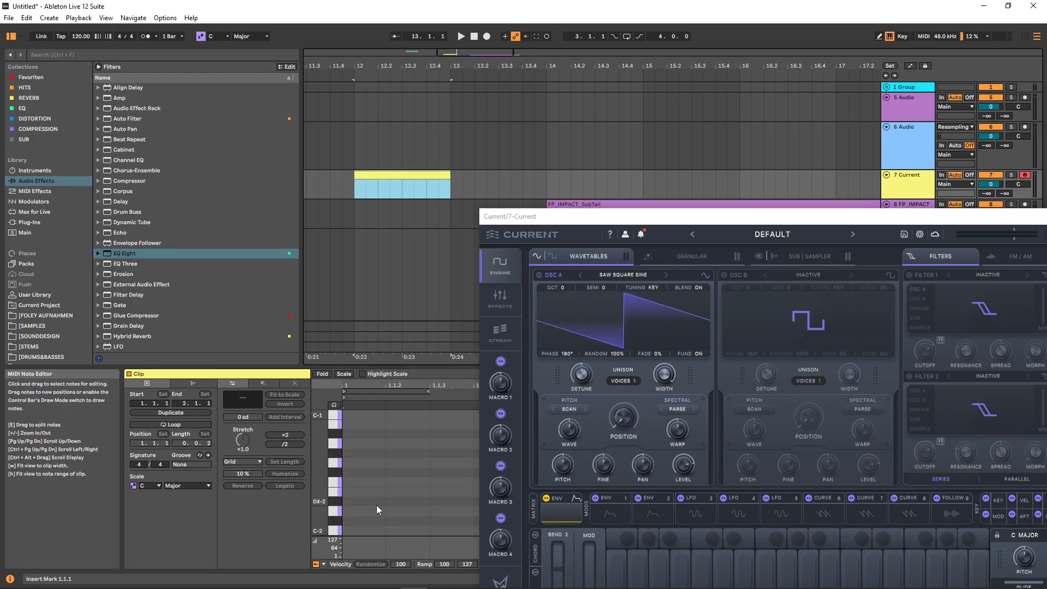
double_click(349, 531)
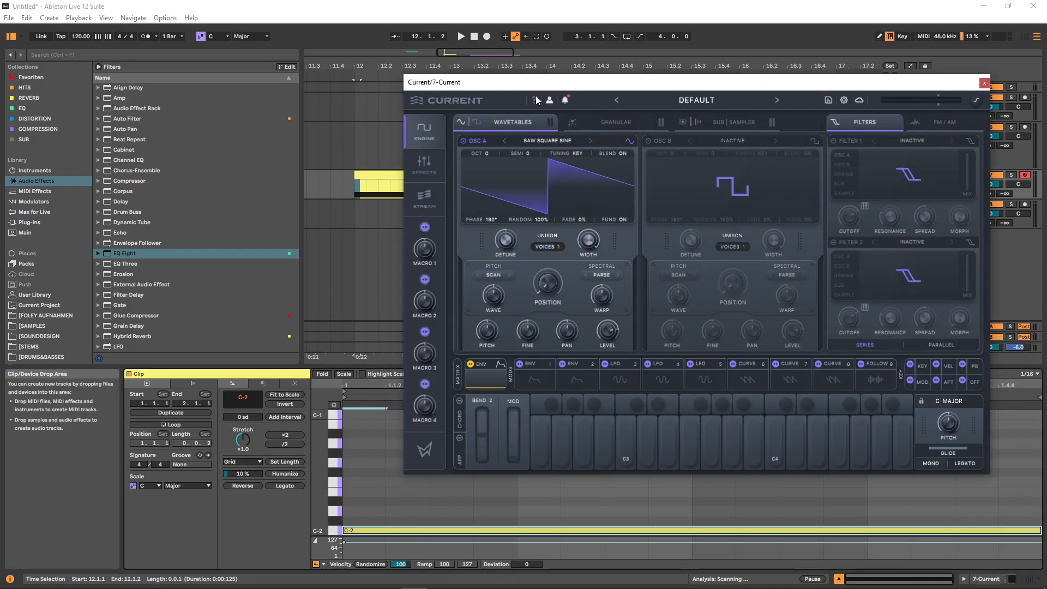
key("space")
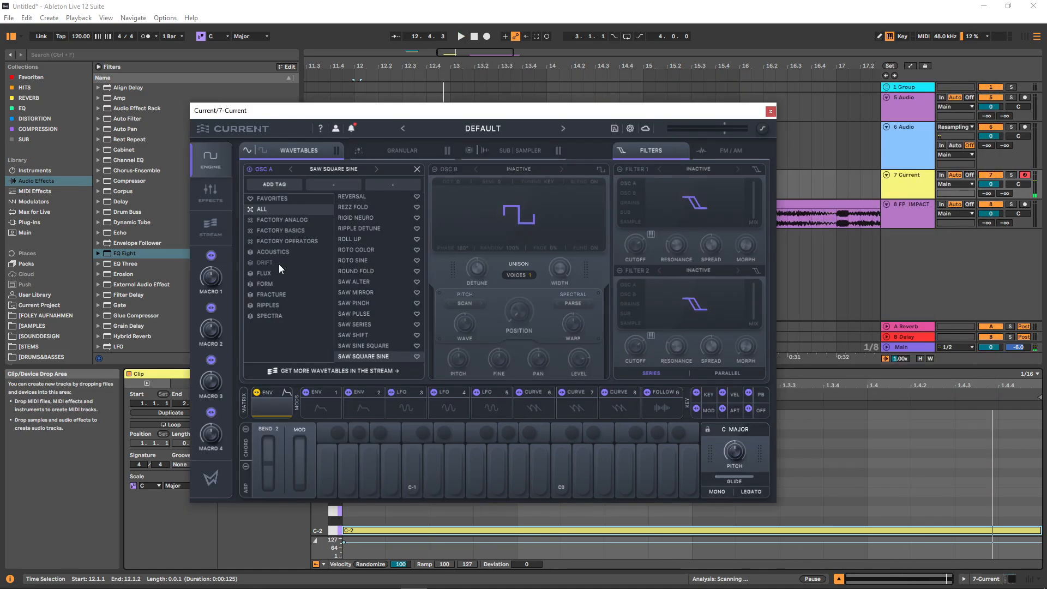
Load the AZEDS wavetable into OSC A and modulate its Position with LFO 3 at 100%.
left_click(278, 264)
left_click(276, 273)
left_click(277, 290)
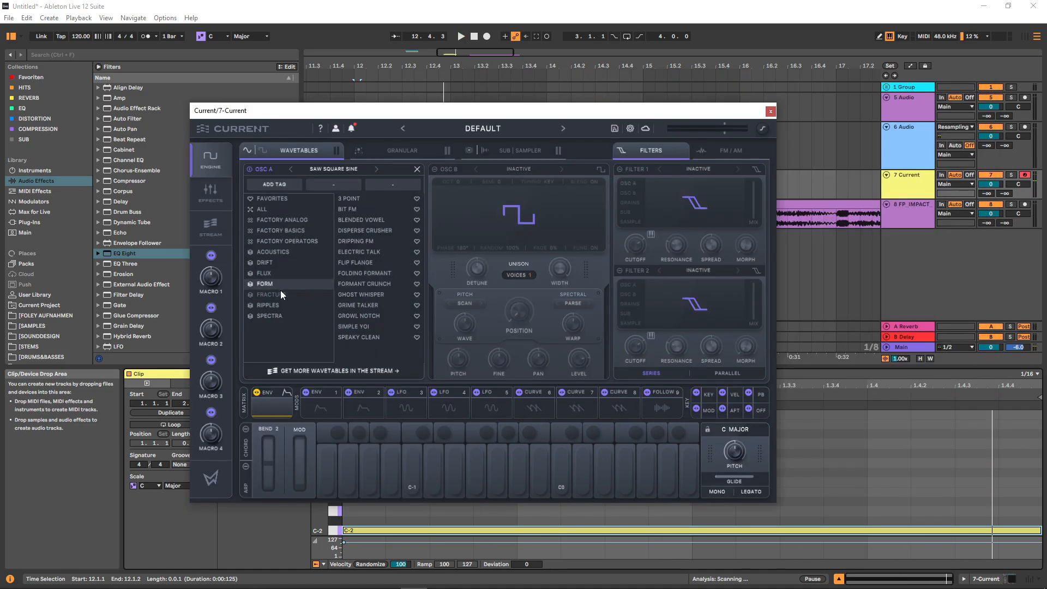
left_click(375, 212)
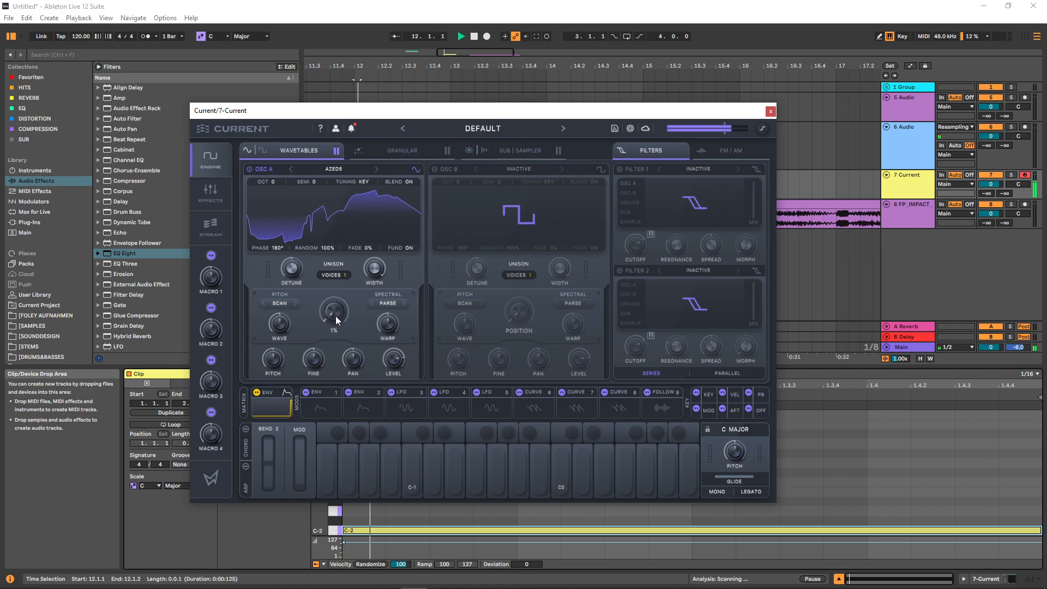
mouse_move(337, 320)
left_mouse_down()
mouse_move(343, 217)
mouse_move(341, 334)
left_mouse_up()
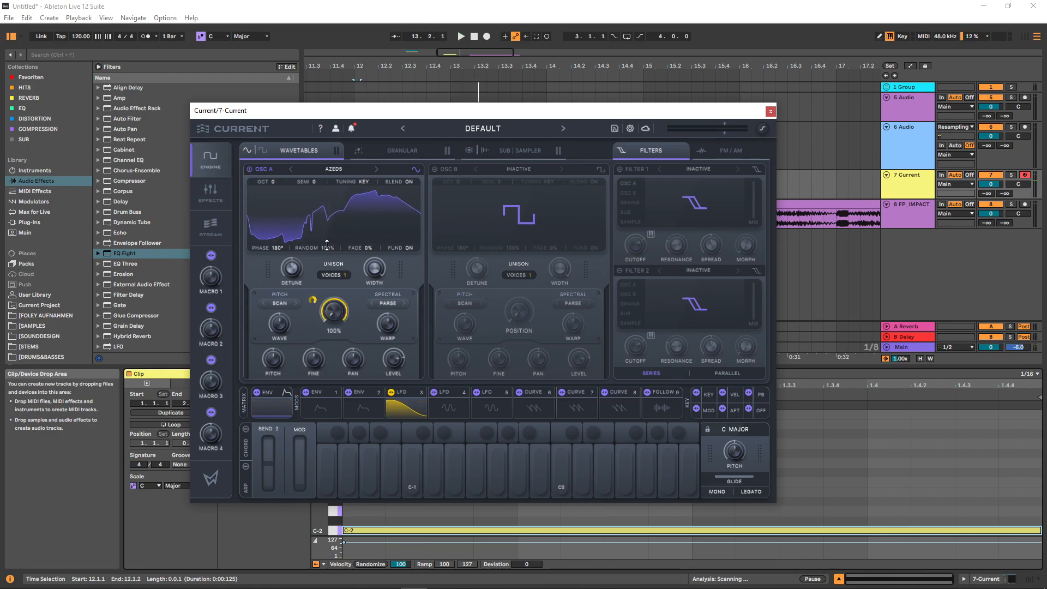
Shape the amp envelope into a curved decay of about 1 s with zero sustain.
left_click(272, 406)
left_click_drag(541, 428, 542, 511)
left_click_drag(510, 461, 507, 466)
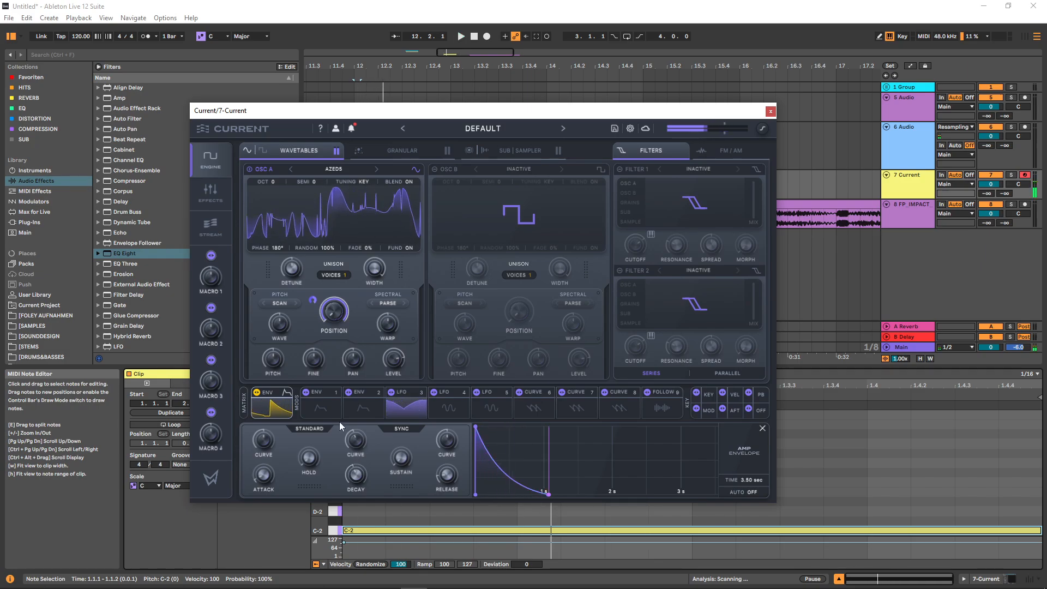
Modulate OSC A's Pitch with ENV 1 and shape that envelope into a steep curved decay with zero sustain.
left_click(306, 392)
left_click_drag(266, 361, 259, 333)
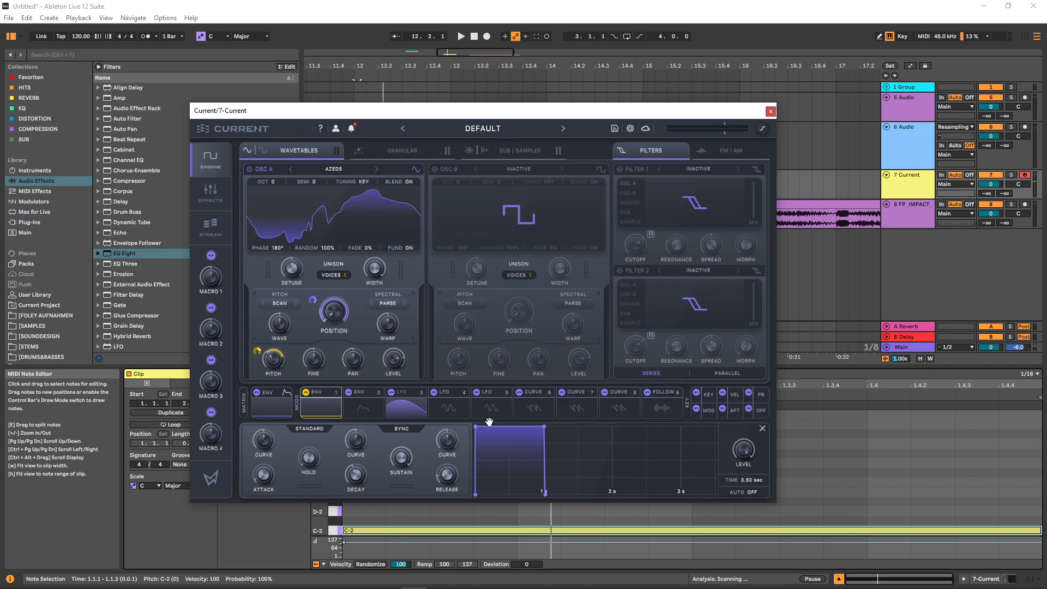
left_click_drag(546, 432, 541, 506)
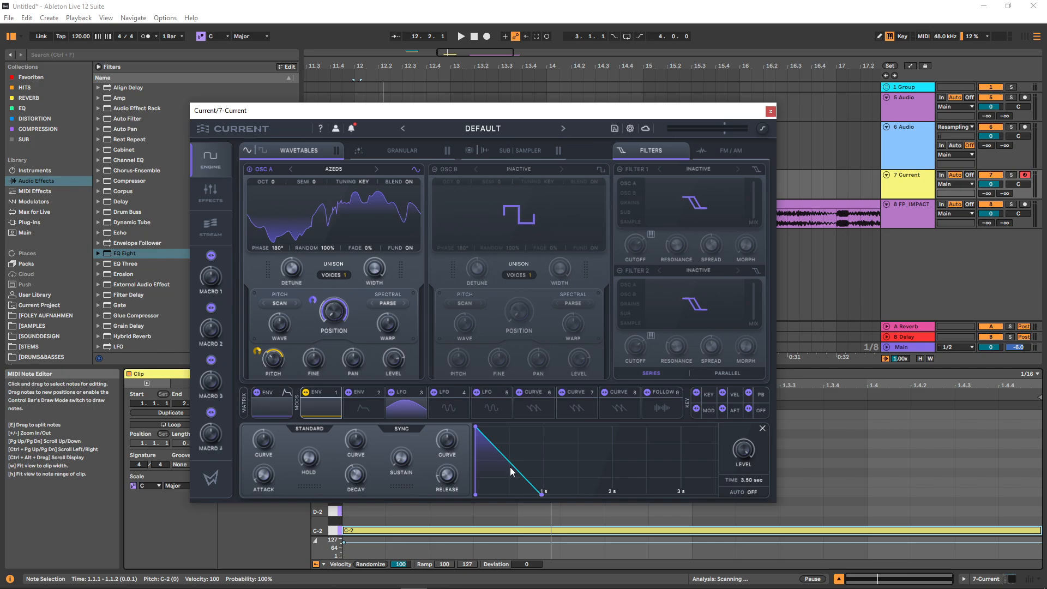
left_click_drag(509, 466, 489, 503)
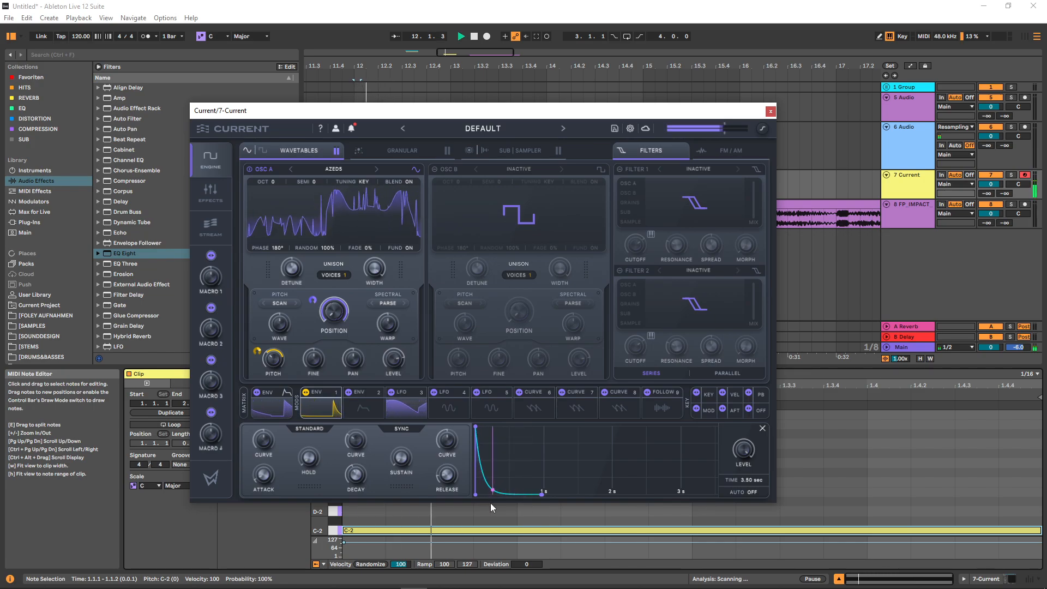
Raise LFO 3's Randomize amount, assign LFO 4 to OSC A's spectral Warp, and audition the sound.
left_click(406, 406)
left_click_drag(354, 469, 349, 362)
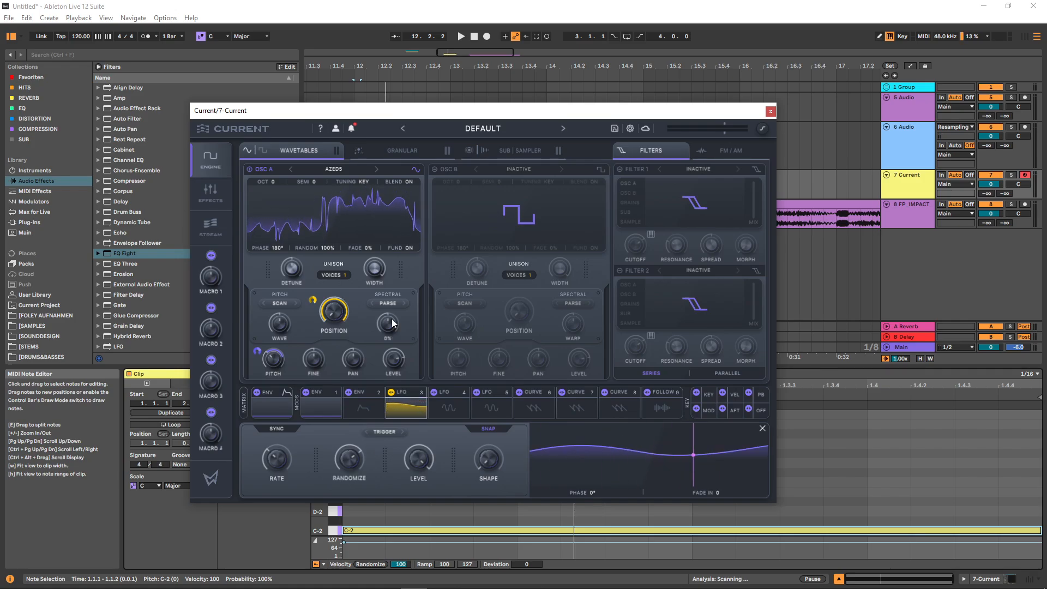
left_click_drag(433, 393, 388, 309)
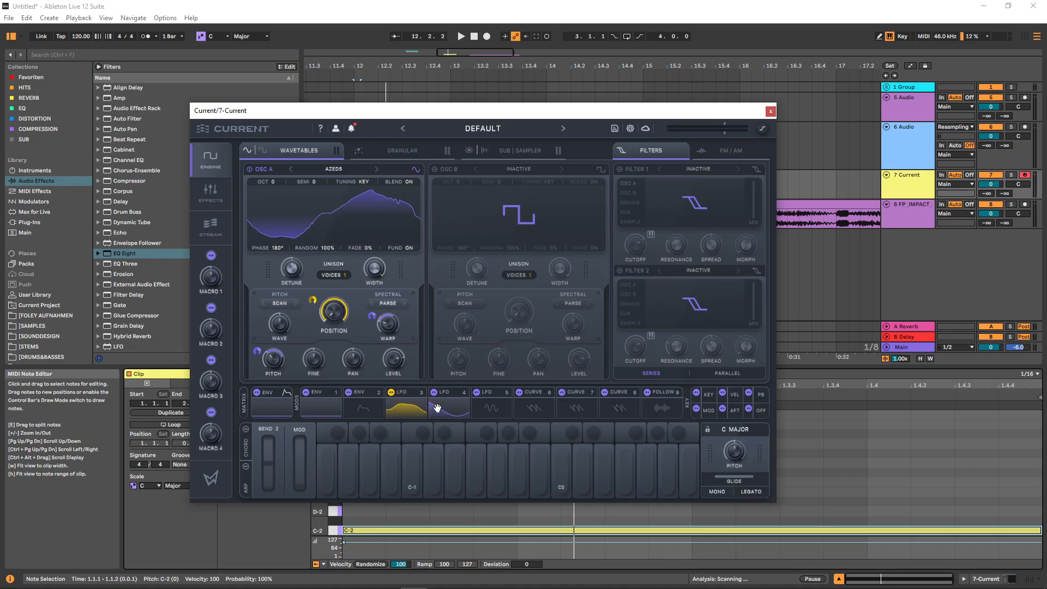
key("space")
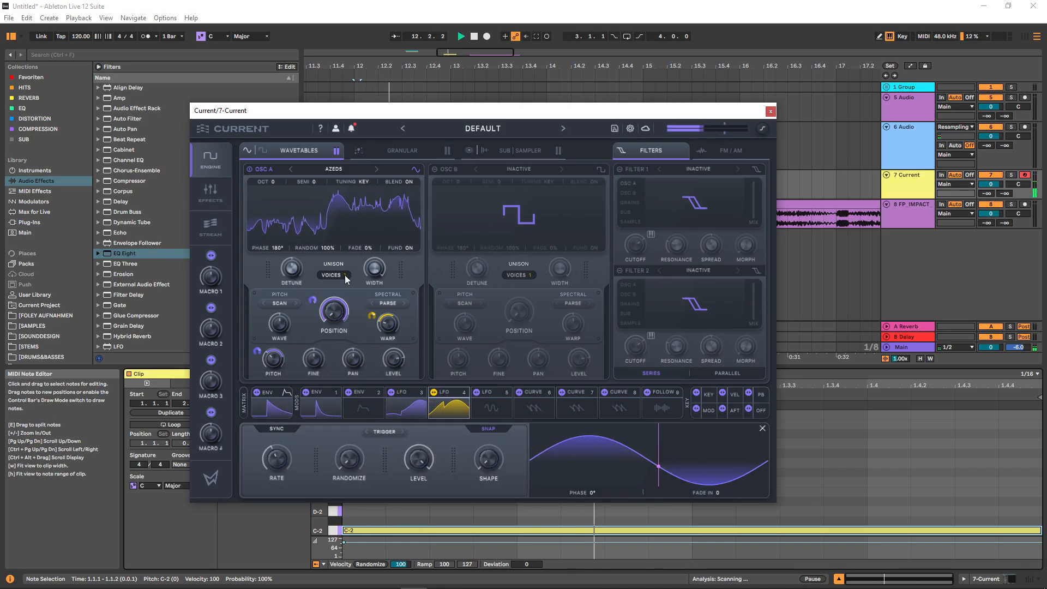
Set OSC A to 3 unison voices and adjust its unison width while auditioning the sound.
scroll(344, 275, "up", 2)
key("space")
key("space")
key("space")
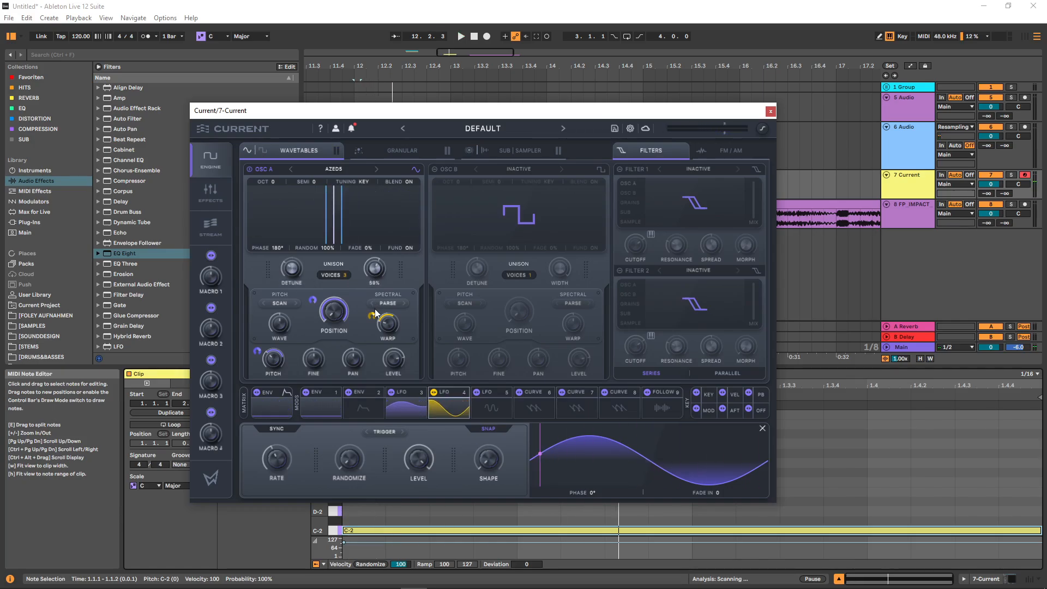
key("space")
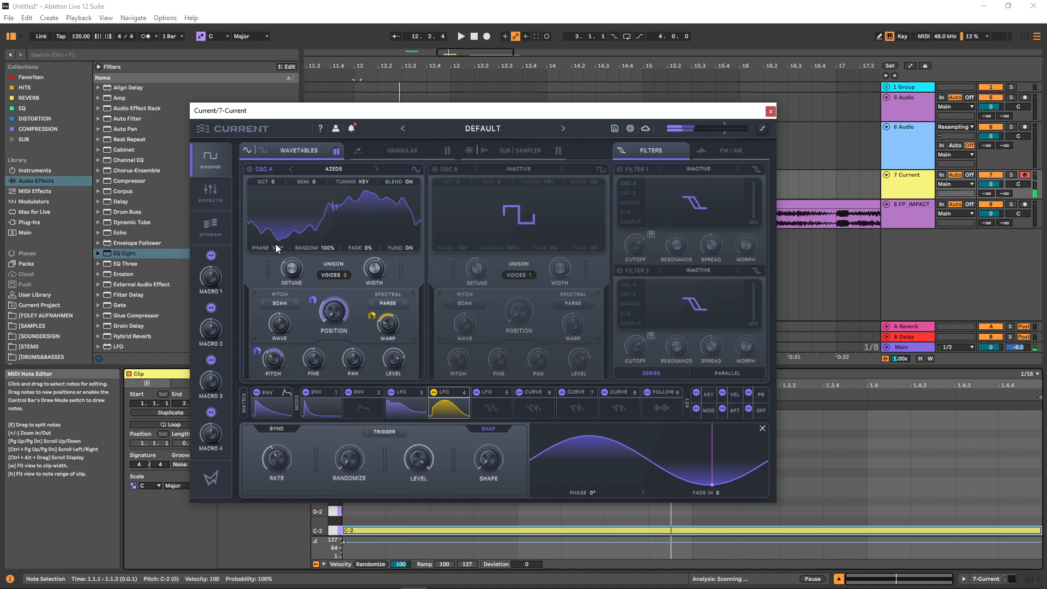
Add a Fuse Compressor to the synth's effects, followed by a Polar Distortion using the Brighten Up preset.
left_click(211, 193)
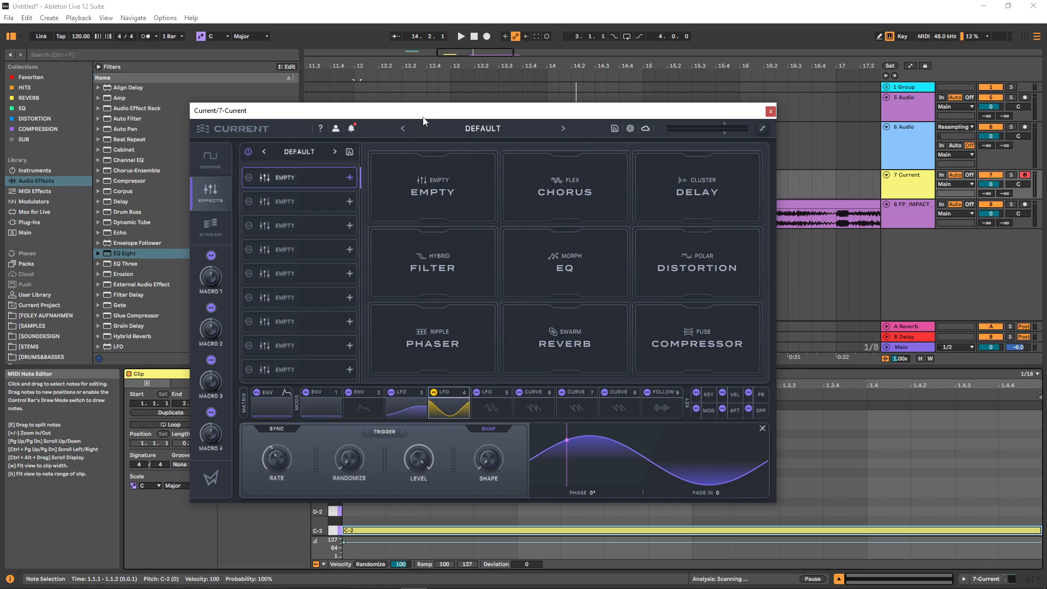
left_click(698, 335)
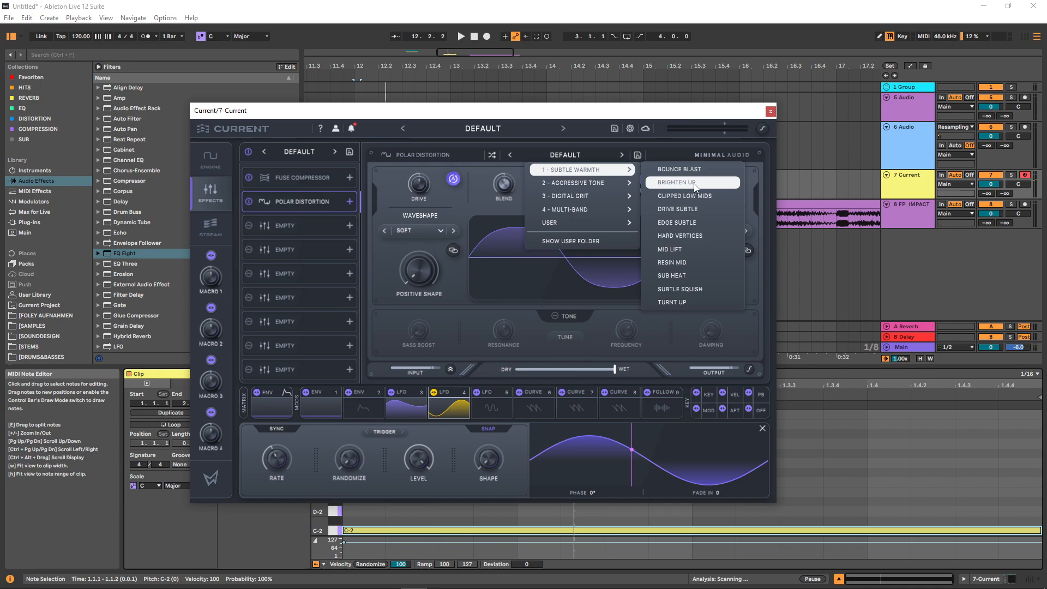
left_click(681, 182)
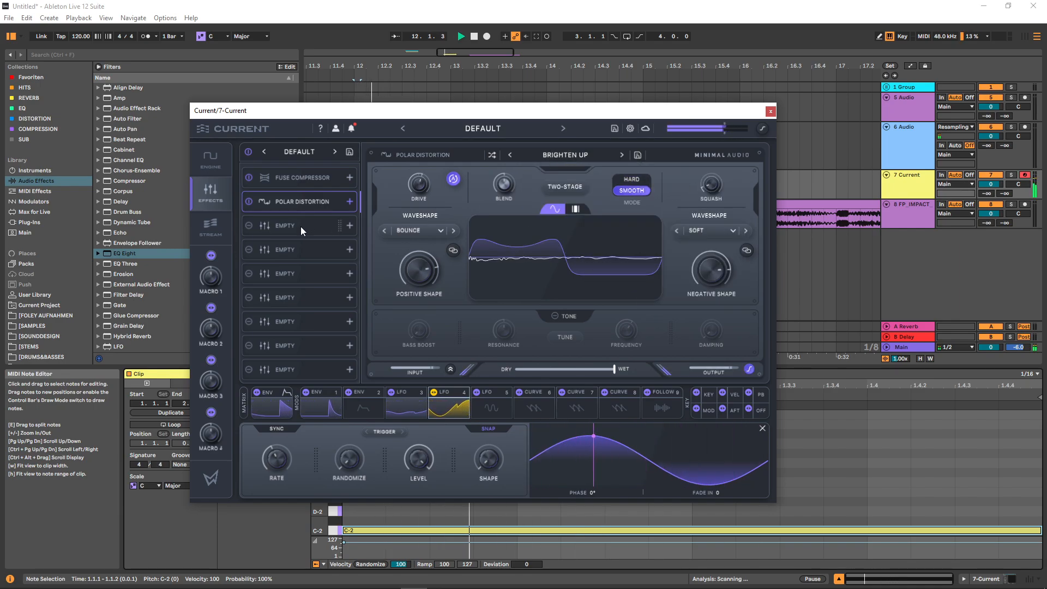
Add a second Polar Distortion with the Growler preset and set its dry/wet mix to about 43% while auditioning.
left_click(565, 154)
mouse_move(578, 183)
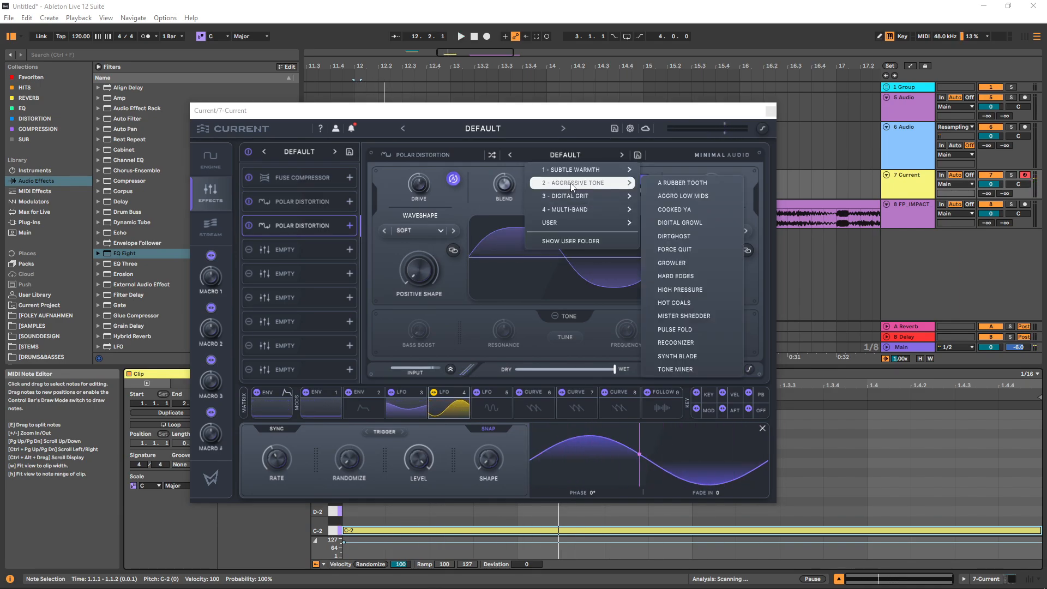
left_click(680, 262)
key("space")
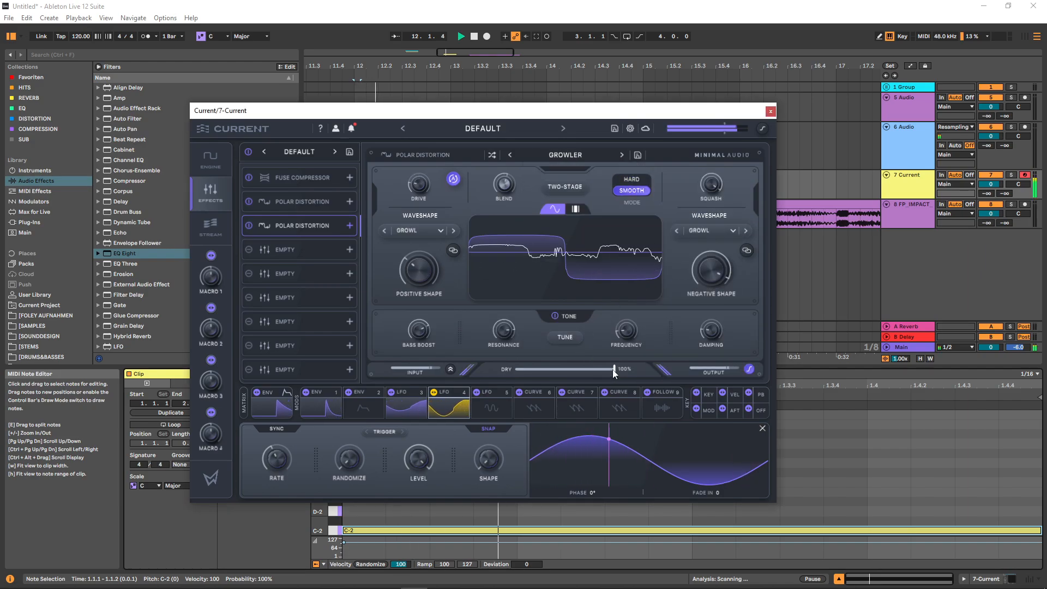
left_click_drag(610, 370, 558, 371)
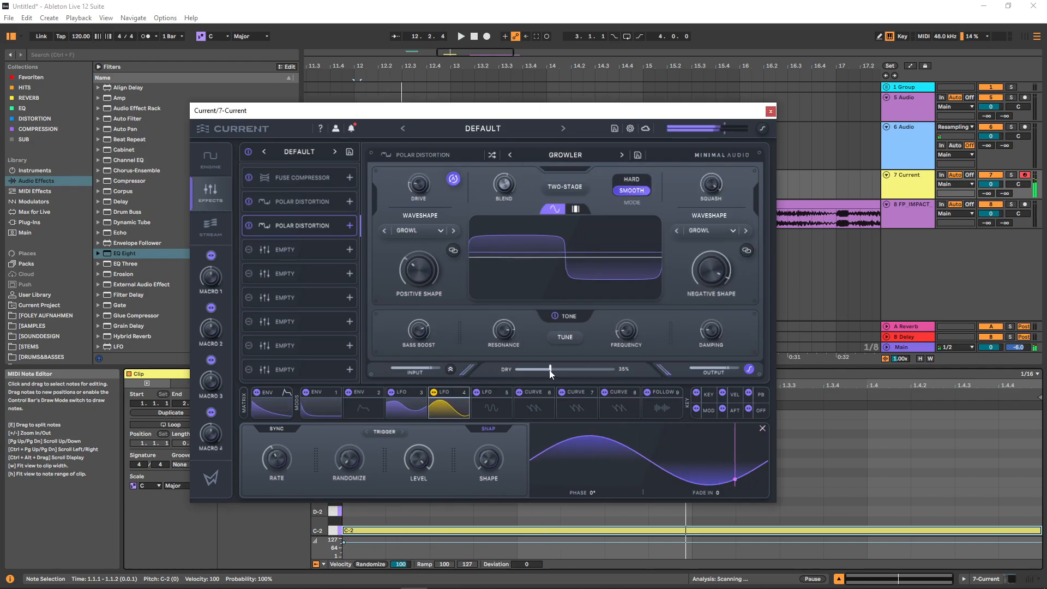
key("space")
key("space")
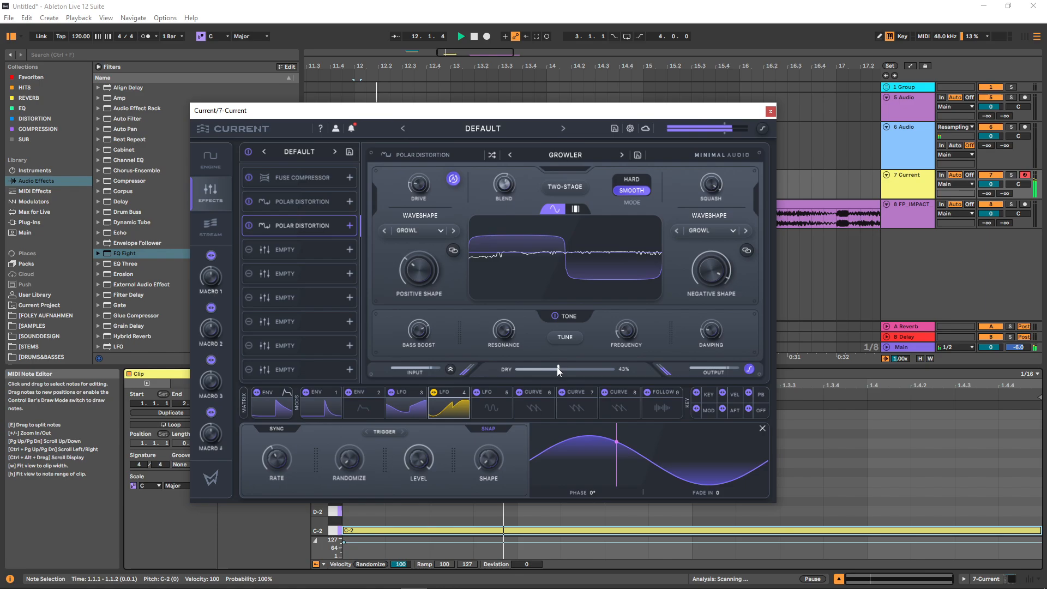
key("space")
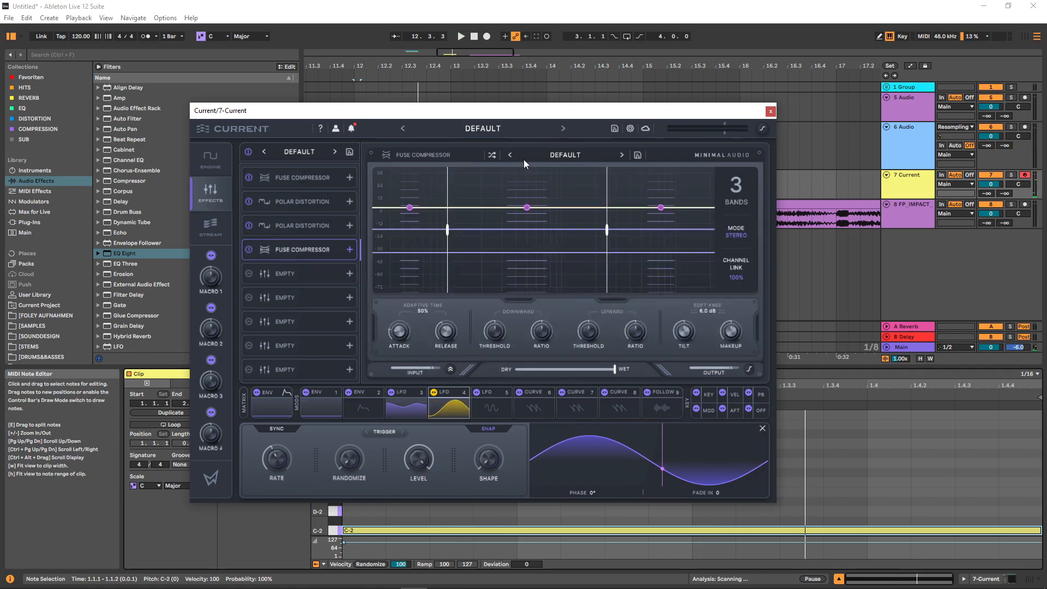
Load the Synth Clarity preset in the second Fuse Compressor, audition the sound and close the synth window.
left_click(542, 156)
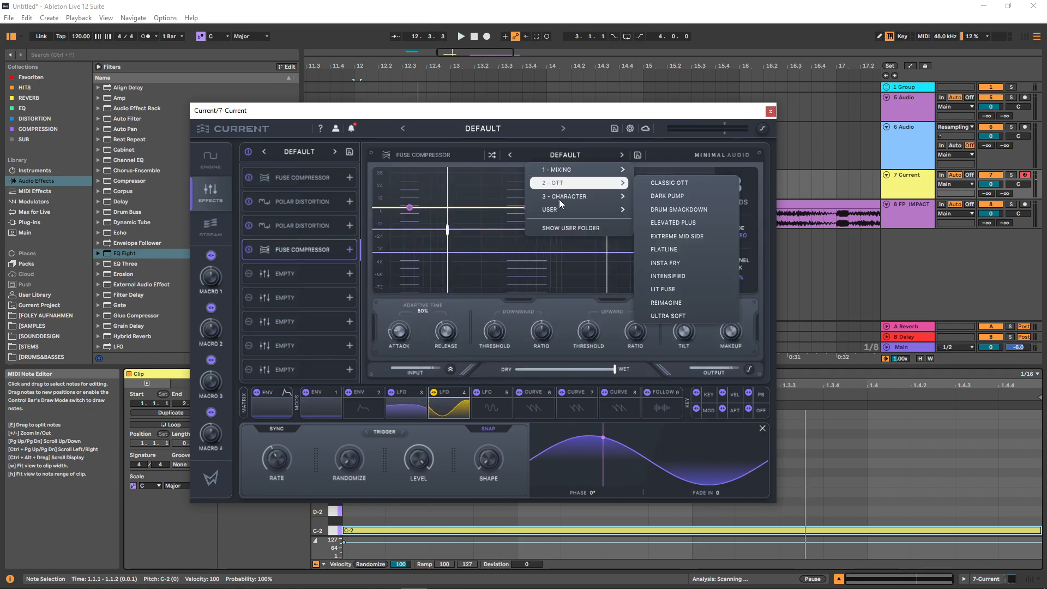
mouse_move(560, 198)
left_click(679, 355)
key("space")
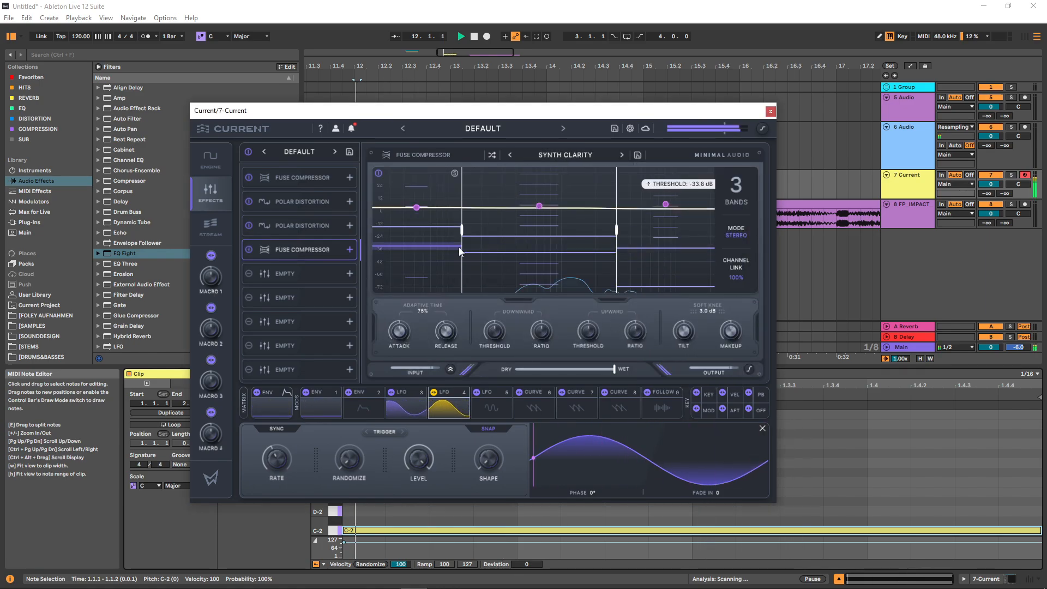
key("space")
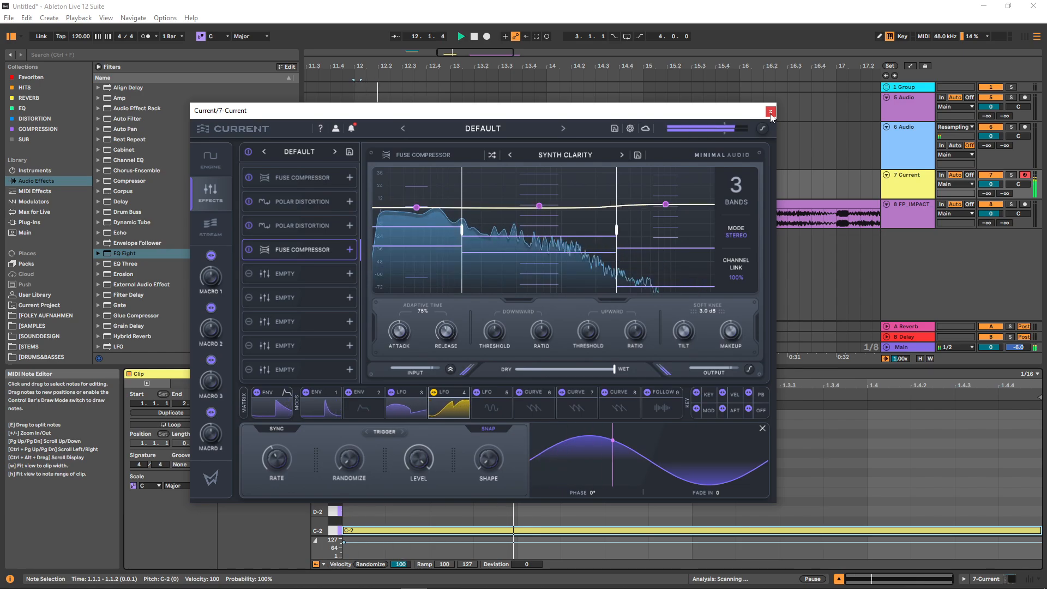
left_click(770, 112)
Add the Multiband Dynamics OTT preset after the synth and set its Amount to 21%.
left_click(351, 191)
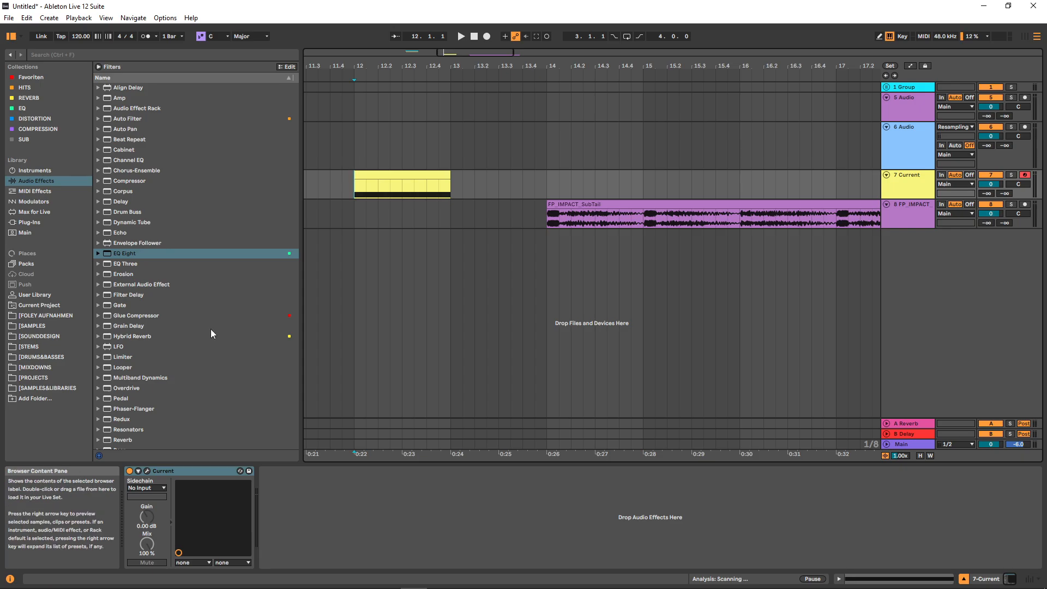
scroll(205, 327, "down", 3)
left_click_drag(564, 553, 564, 583)
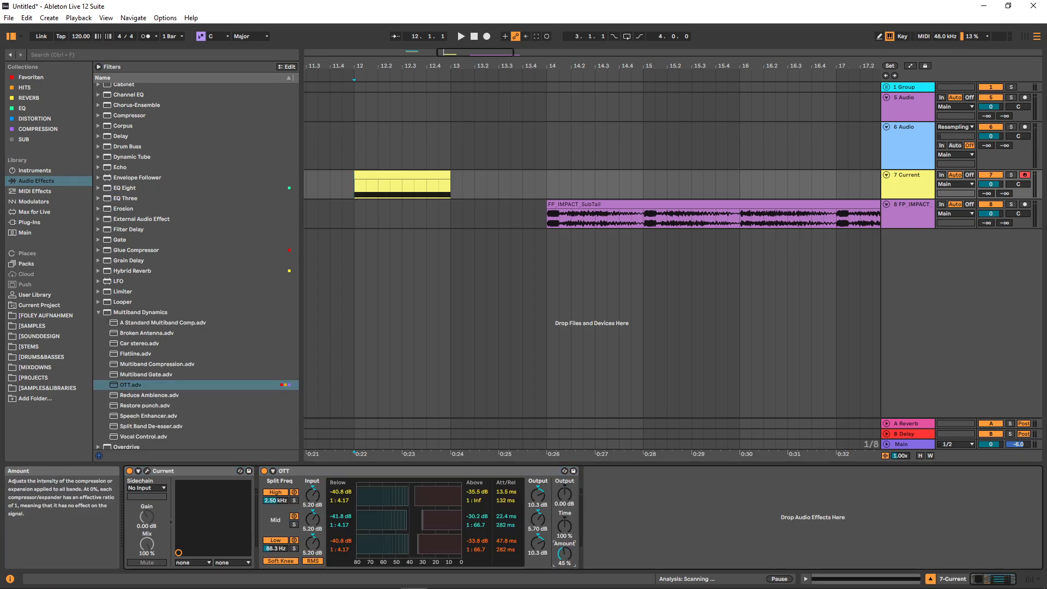
scroll(210, 426, "down", 2)
left_click(98, 269)
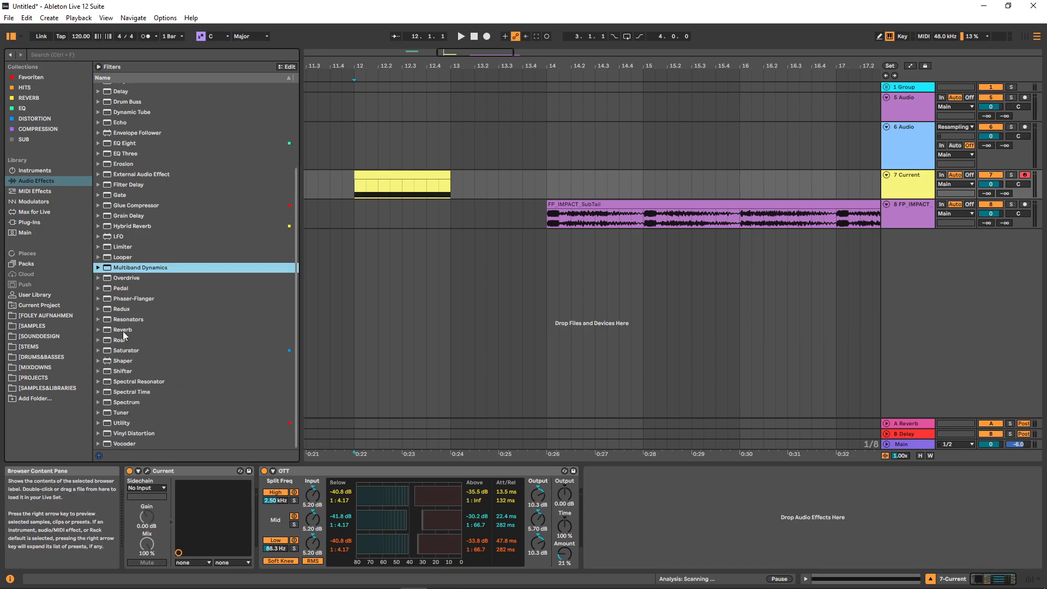
Add a Saturator after OTT with 3.43 dB of drive and audition the clip from bar 12.
left_click(121, 349)
double_click(121, 349)
key("space")
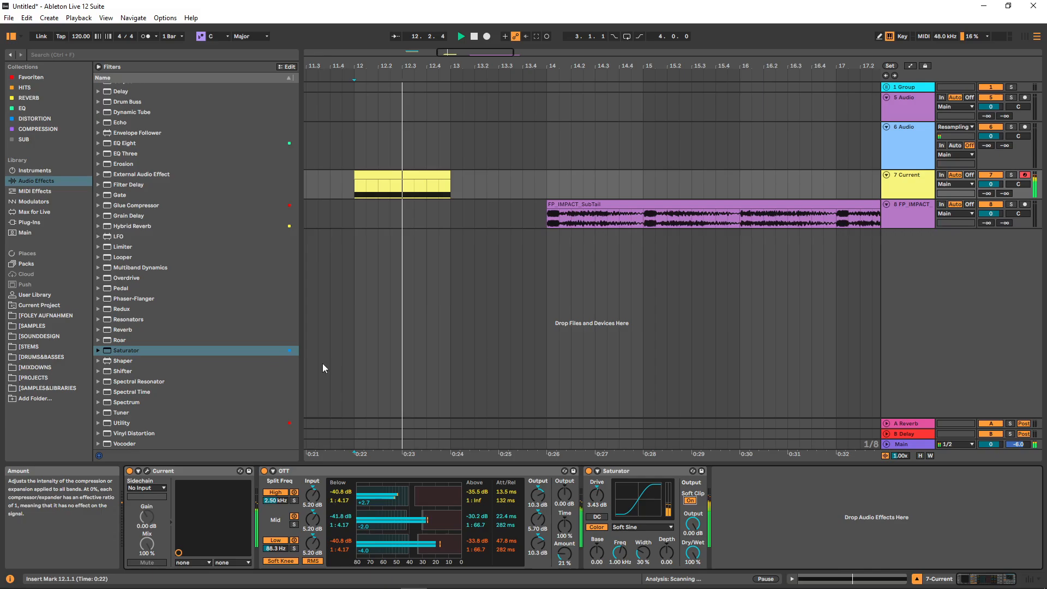
key("space")
Add a Phaser-Flanger after the Saturator.
double_click(131, 299)
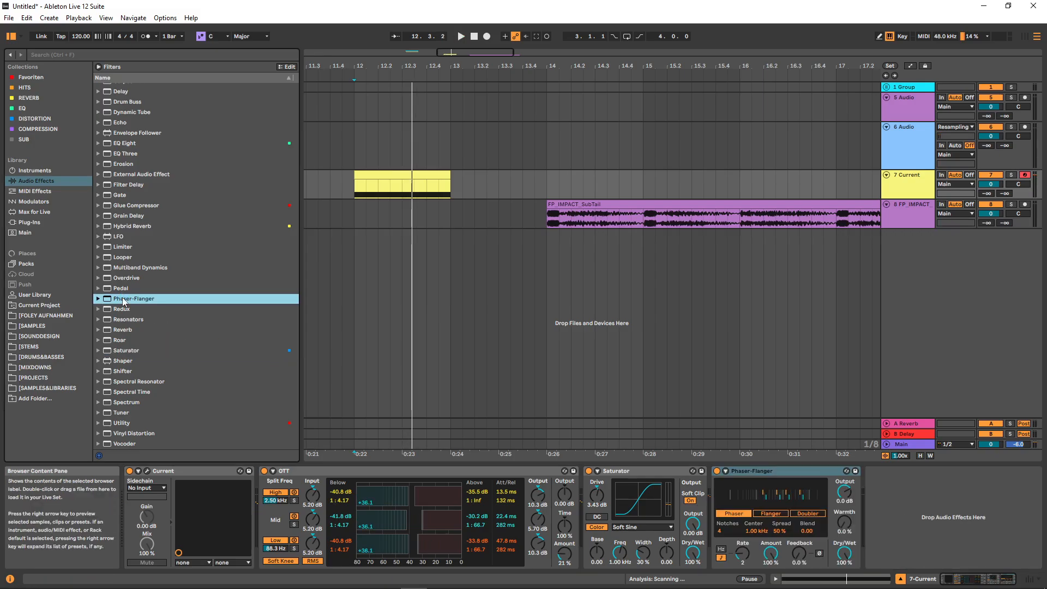
Duplicate the Phaser-Flanger, switch the copy to Flanger mode, set Dry/Wet to 52% on the first and 49% on the copy, and fold the effects.
key("ctrl+d")
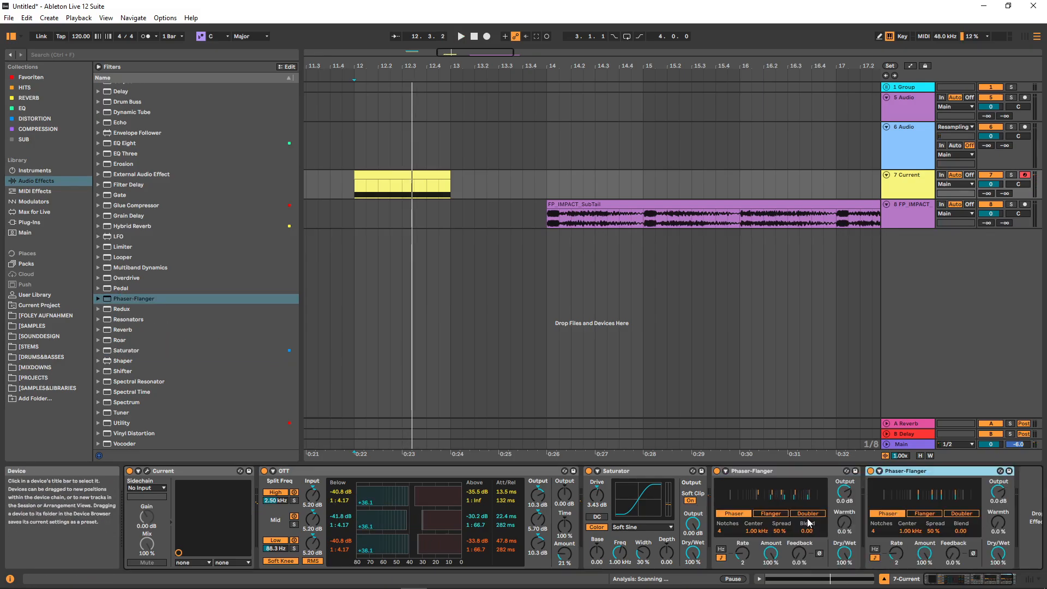
left_click(925, 513)
key("space")
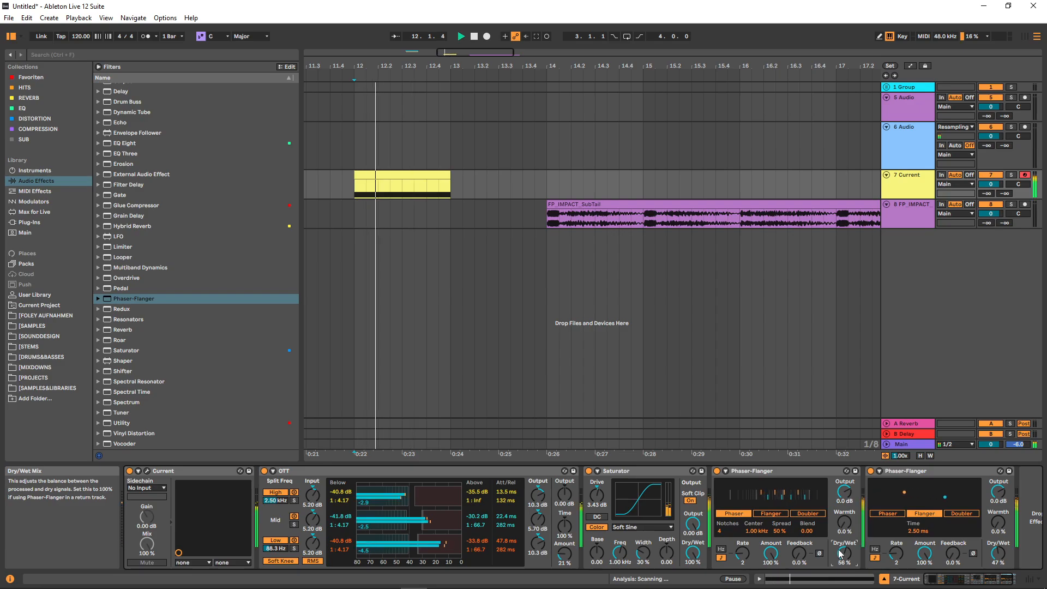
left_click_drag(996, 556, 996, 553)
key("space")
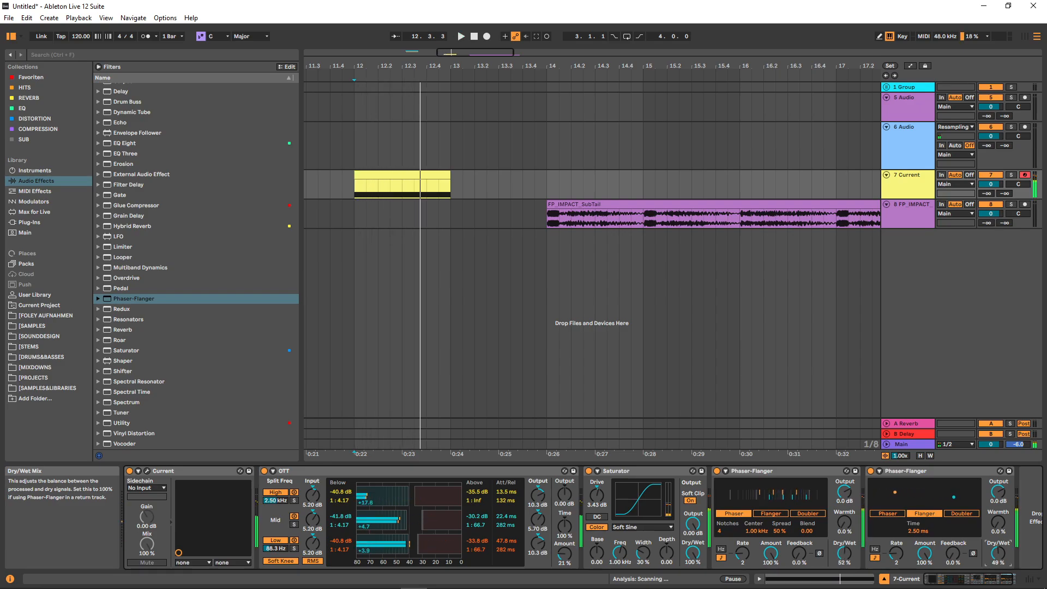
key("space")
key("space")
double_click(289, 471, "alt")
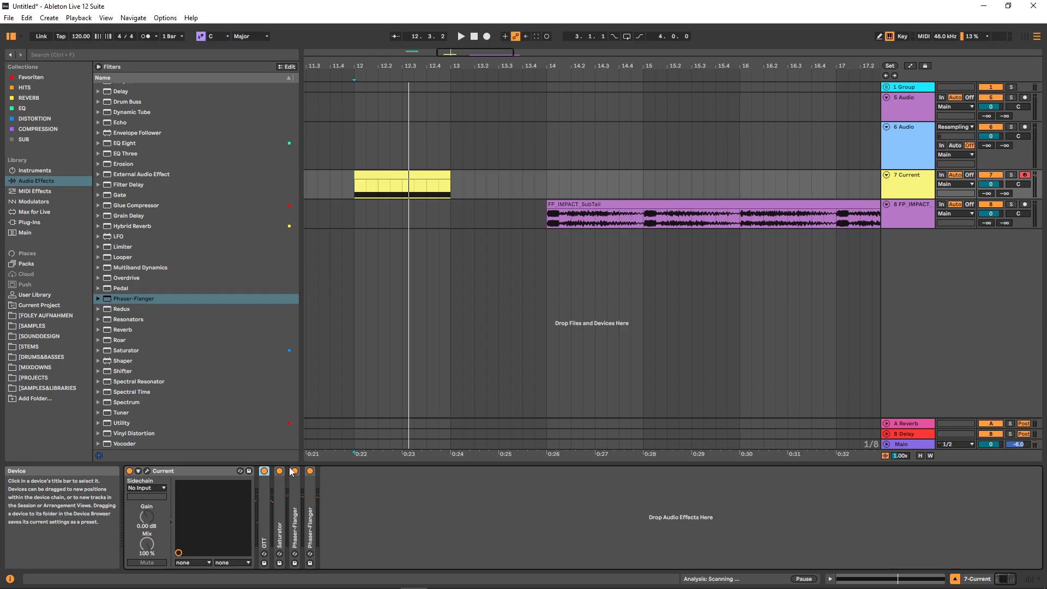
Add EQ Three, duplicate it into a row of several instances grouped in an Audio Effect Rack, and hide the rack's devices.
scroll(136, 207, "up", 2)
double_click(132, 196)
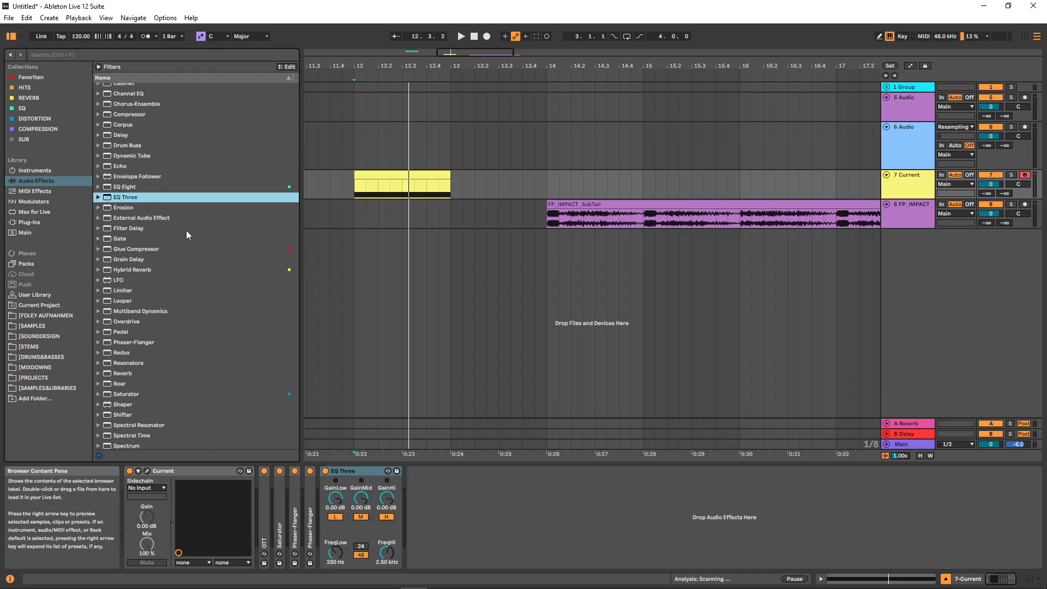
left_click(349, 475)
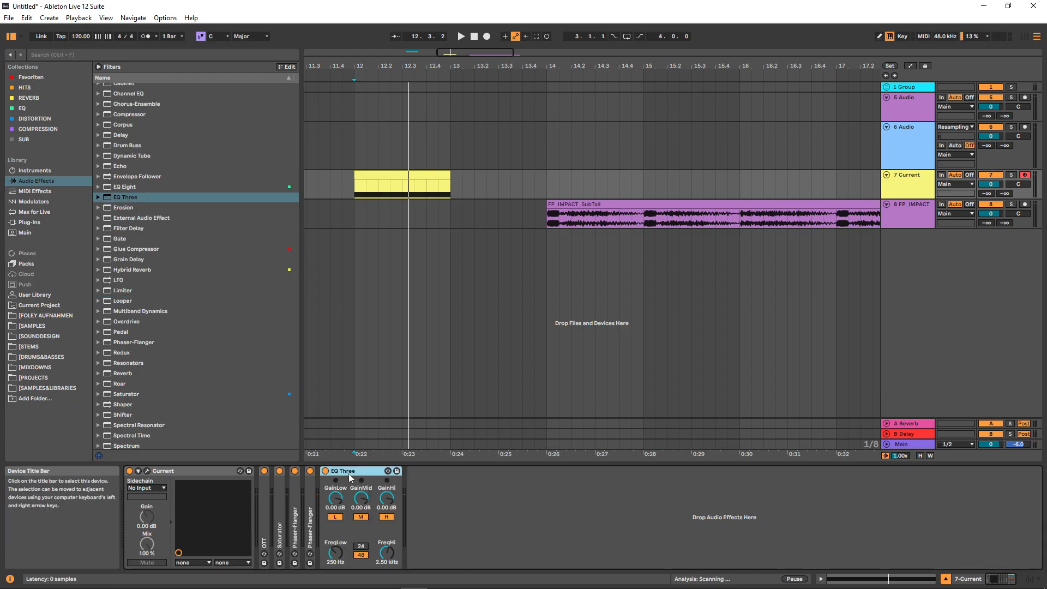
double_click(349, 472)
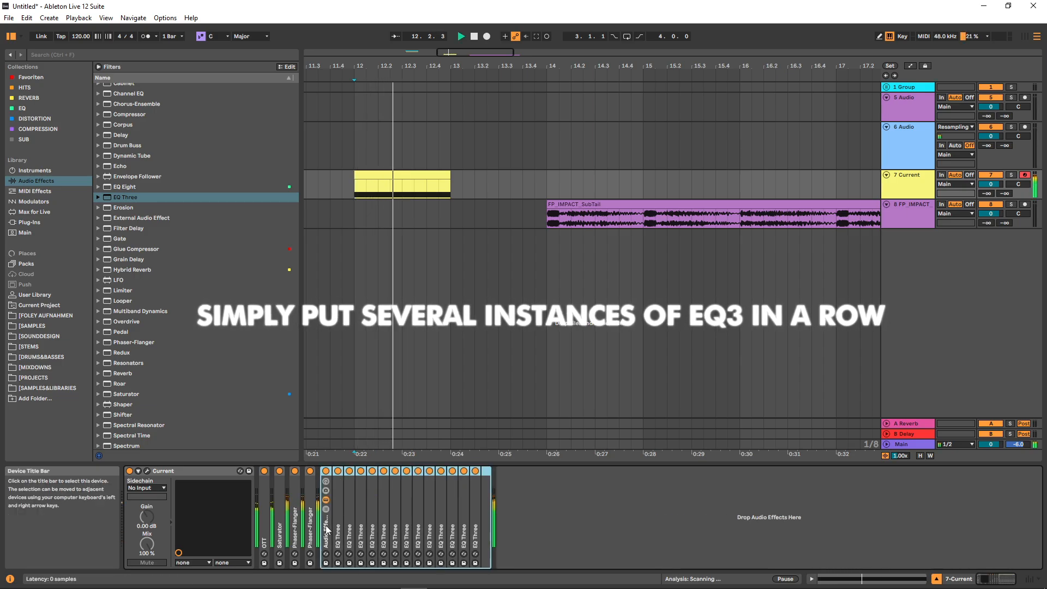
left_click(326, 499)
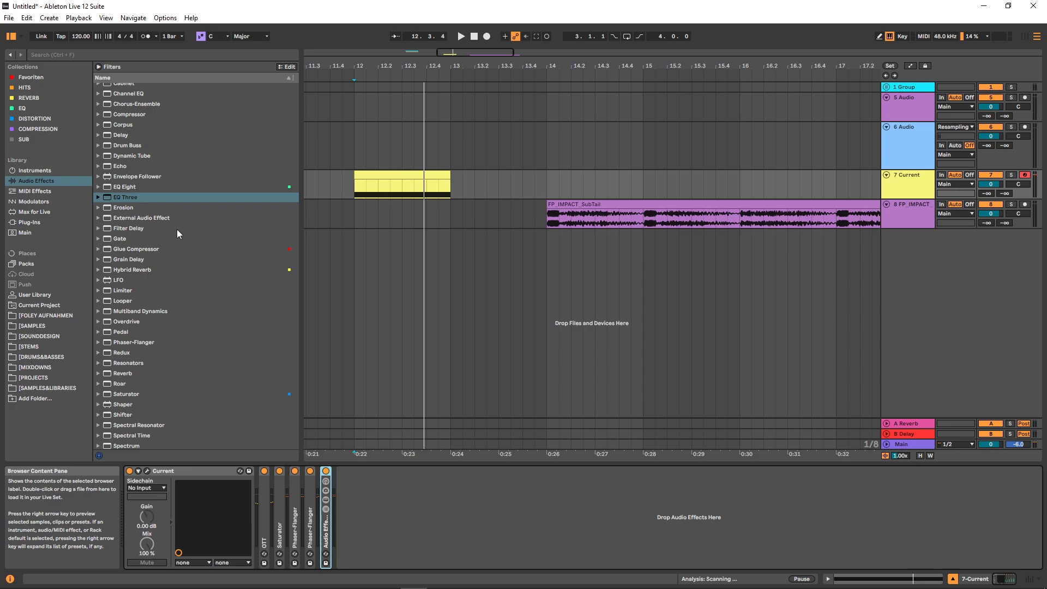
Add a Drum Buss after the rack with Drive 0% and Transients 1.00, audition the clip and fold the device.
scroll(177, 230, "up", 3)
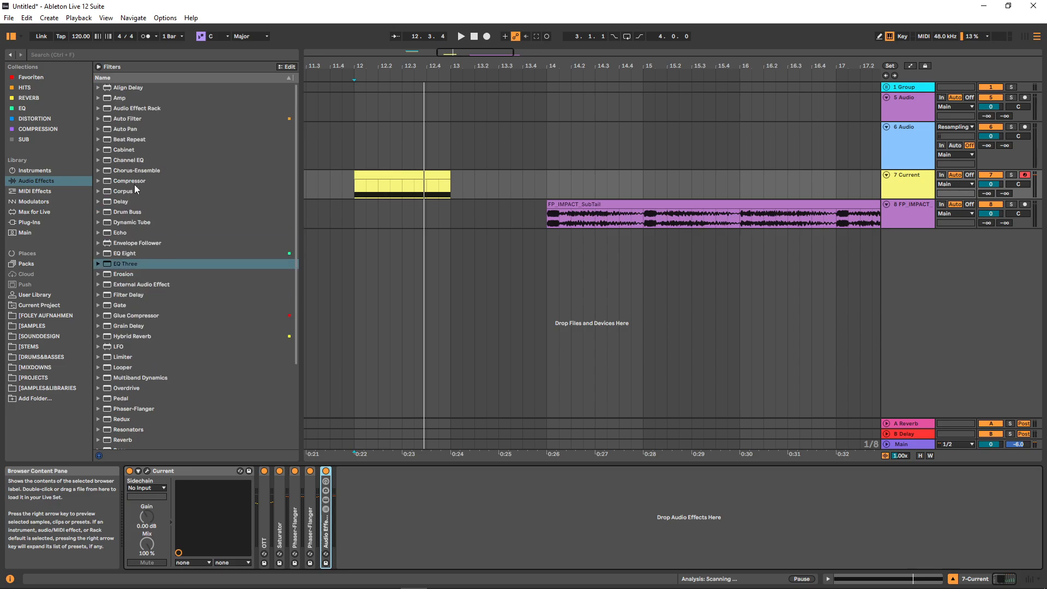
double_click(131, 212)
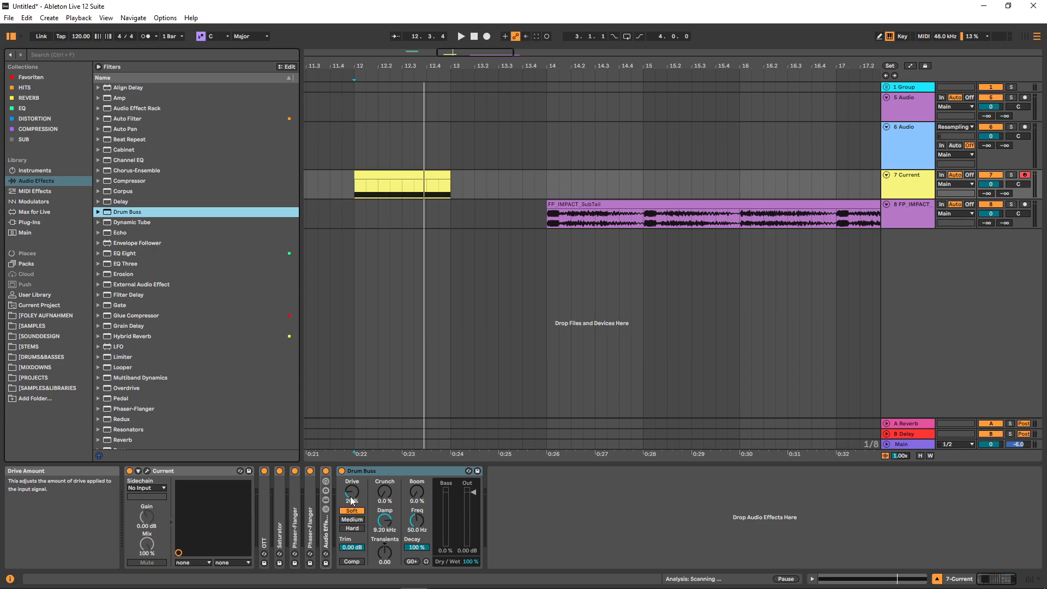
left_click_drag(351, 498, 352, 513)
left_click_drag(379, 551, 383, 554)
key("space")
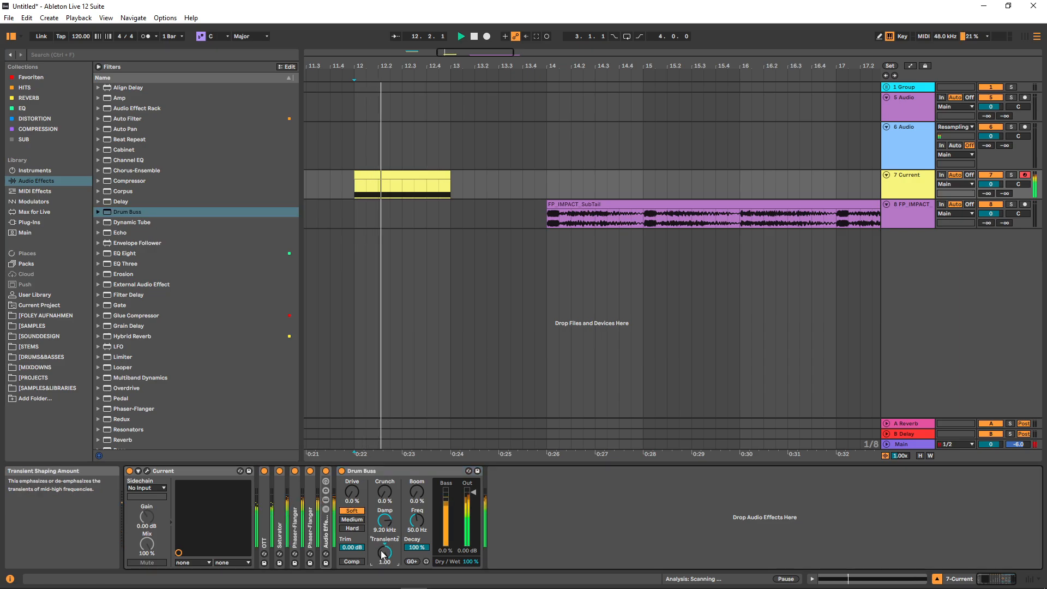
key("space")
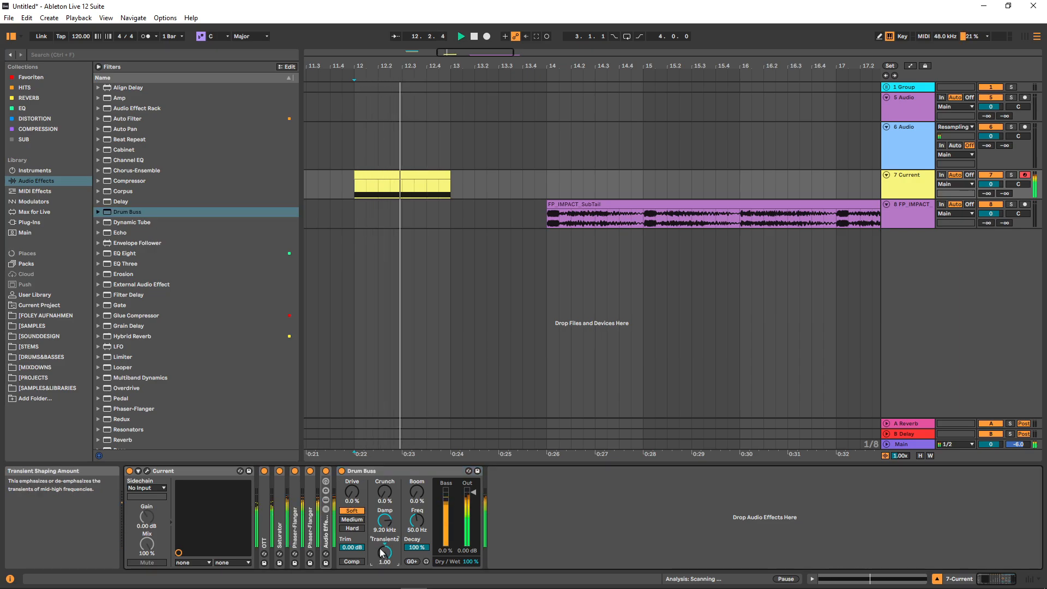
key("space")
key("space")
key("space")
double_click(361, 471)
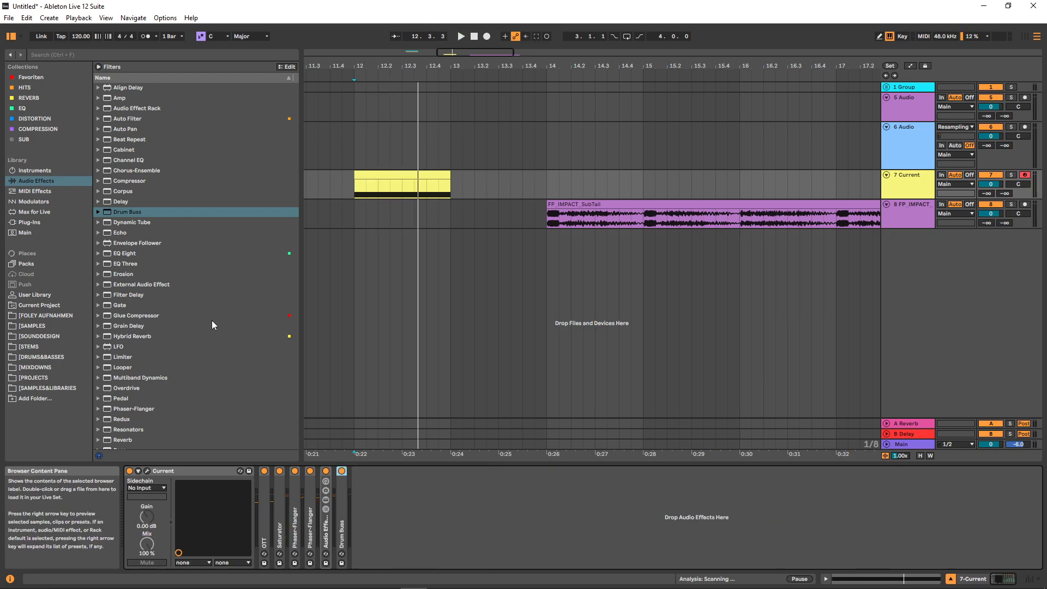
Add an EQ Eight with band 8 as a low-pass at 415 Hz and map an Envelope Follower to that band's frequency.
double_click(129, 255)
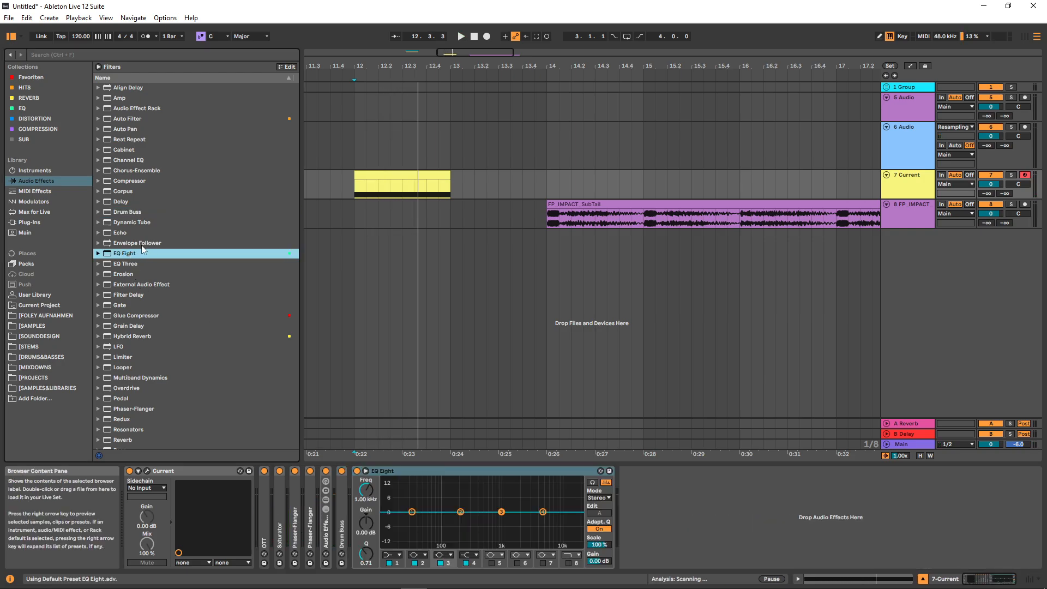
left_click_drag(141, 244, 487, 473)
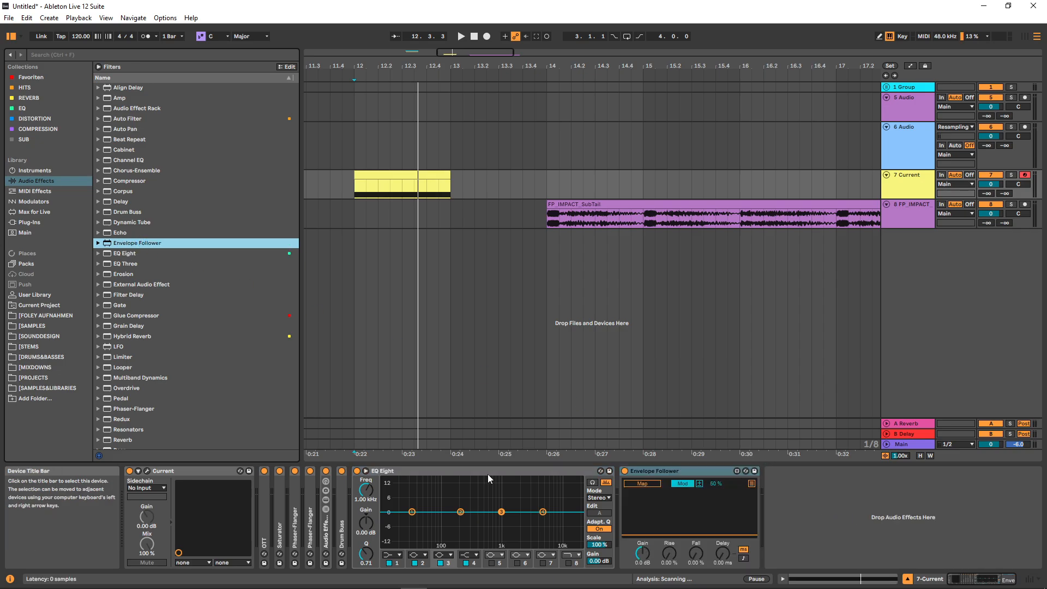
left_click(568, 563)
left_click_drag(367, 489, 367, 518)
left_click(642, 483)
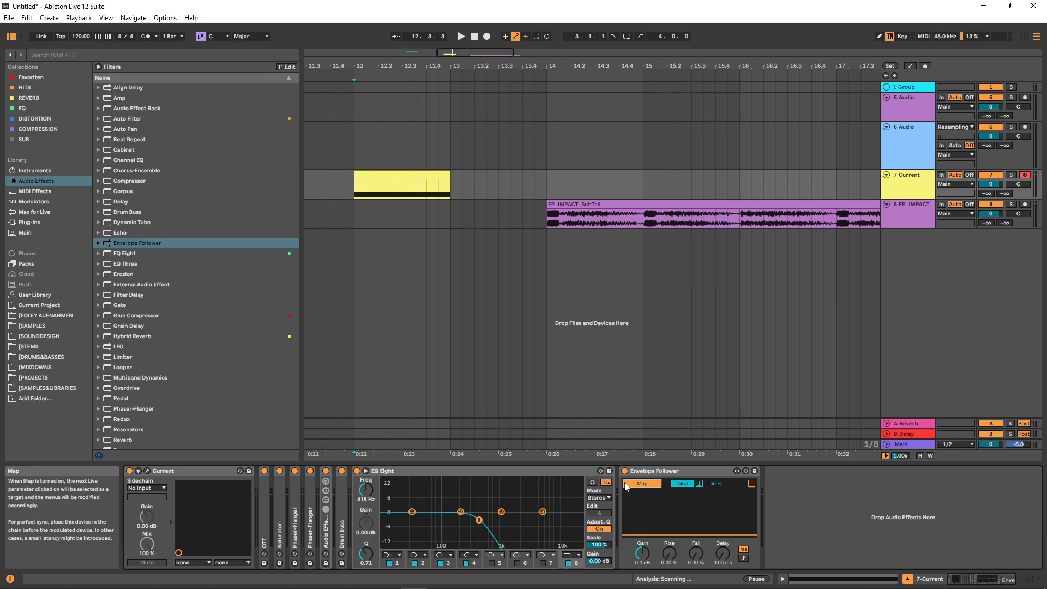
left_click(365, 489)
Set the minimum of the Envelope Follower's frequency mapping to 11% while auditioning the clip.
key("space")
left_click_drag(715, 484, 714, 494)
key("space")
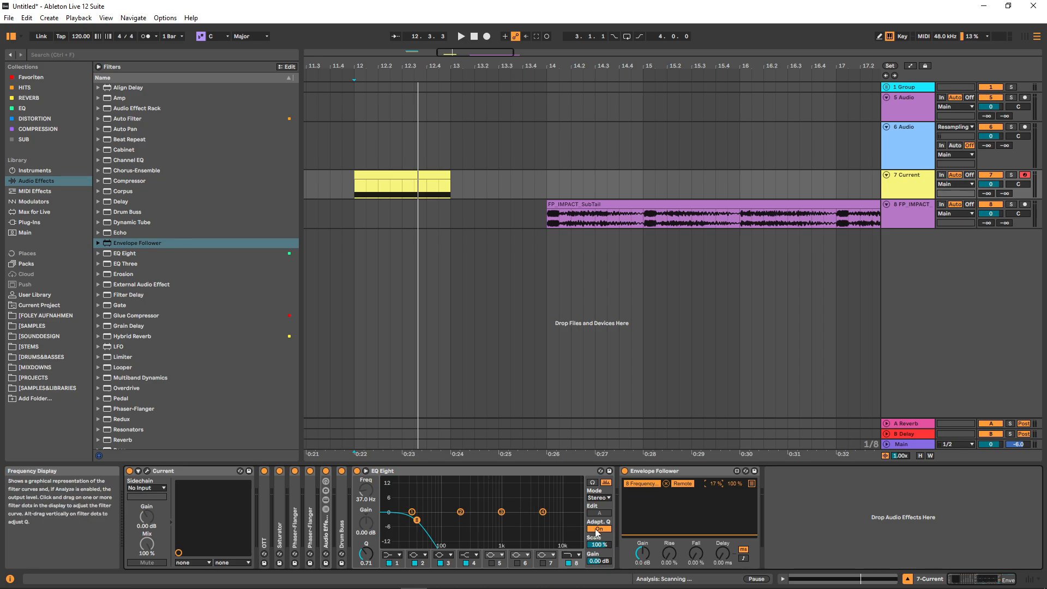
key("space")
mouse_move(714, 483)
left_mouse_down()
mouse_move(715, 472)
mouse_move(715, 492)
left_mouse_up()
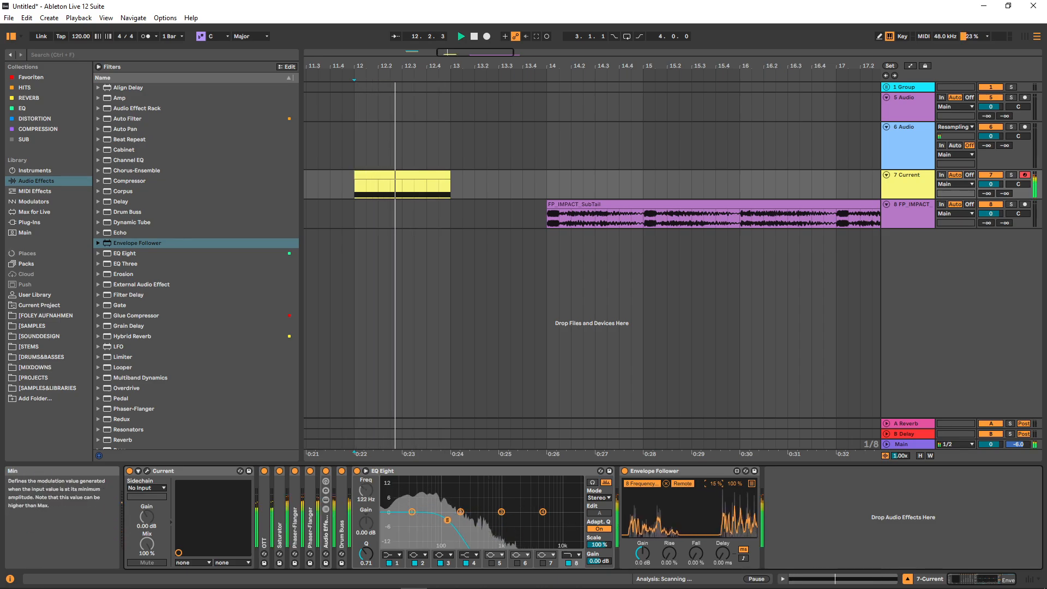
key("space")
Set the Envelope Follower's Gain to 6.0 dB and audition the filter movement.
mouse_move(643, 554)
left_mouse_down()
mouse_move(642, 538)
mouse_move(642, 563)
left_mouse_up()
key("space")
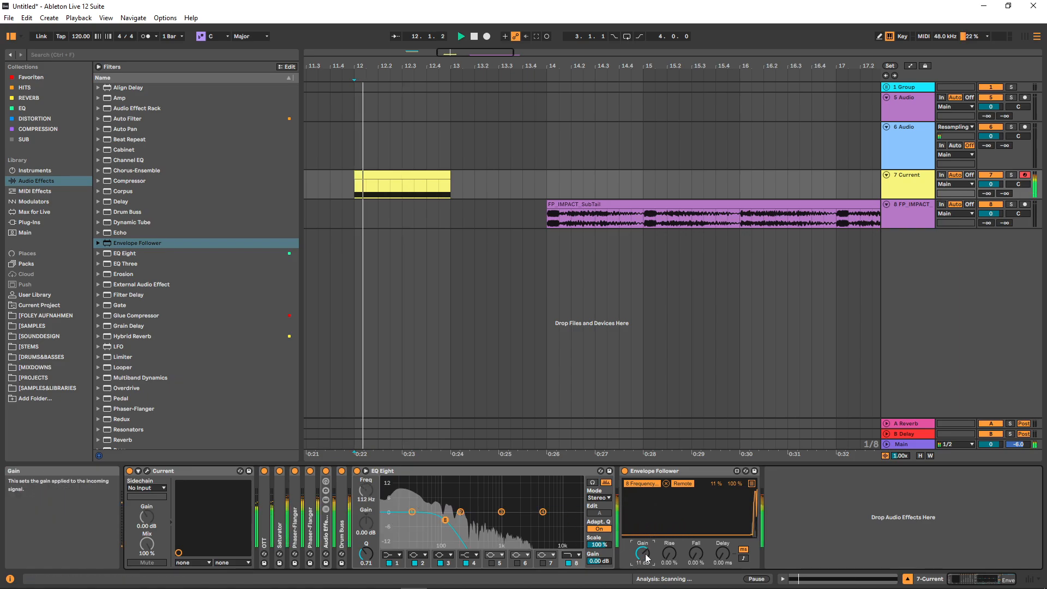
key("space")
key("space")
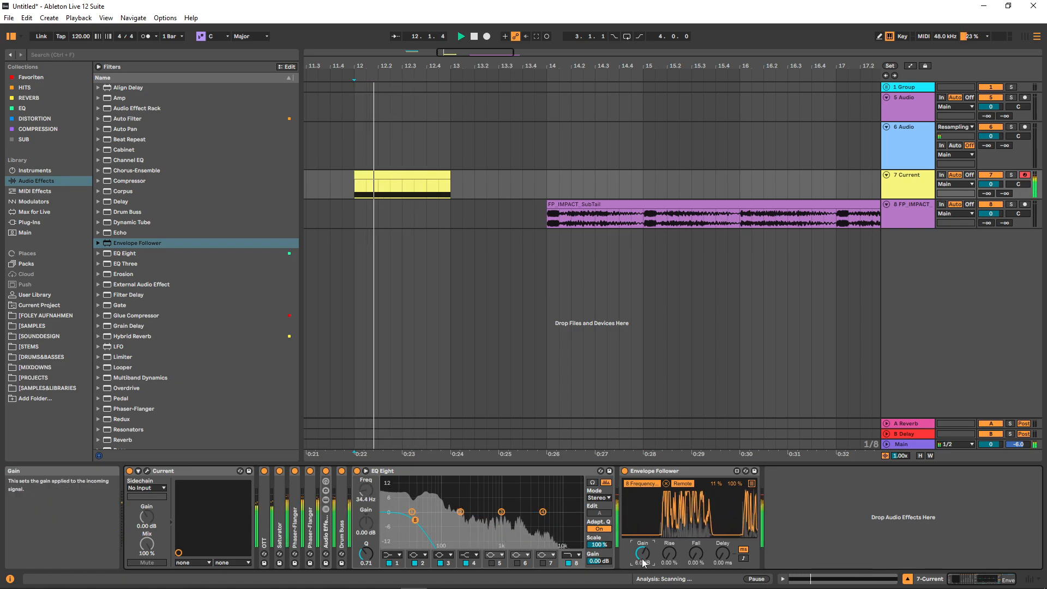
key("space")
Smooth the Envelope Follower with Rise at 11.0% and Fall at 12.6%, auditioning the clip.
left_click_drag(669, 554, 669, 543)
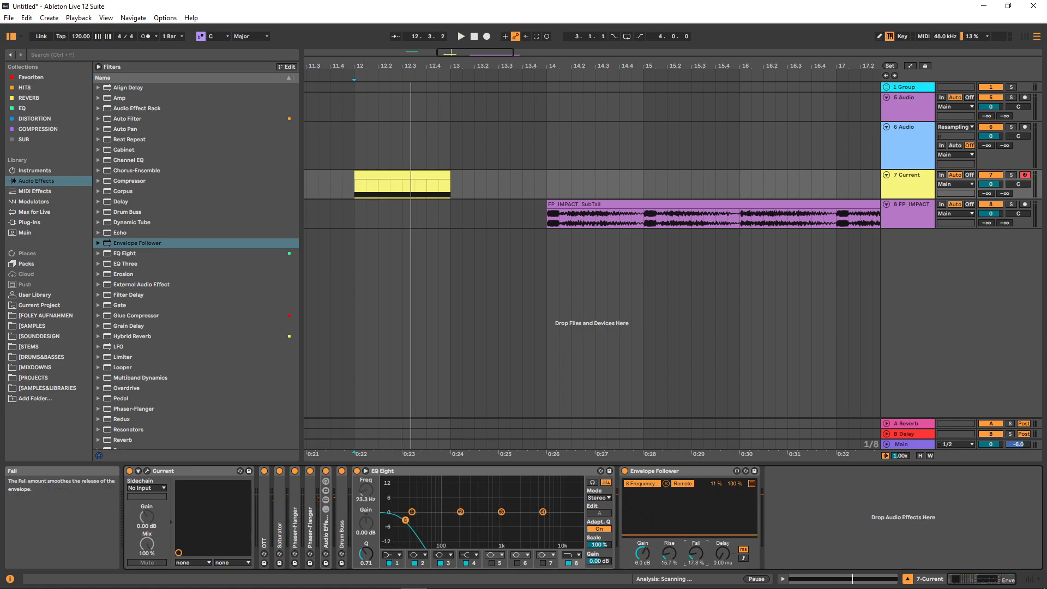
key("space")
left_click_drag(669, 556, 695, 560)
key("space")
key("space")
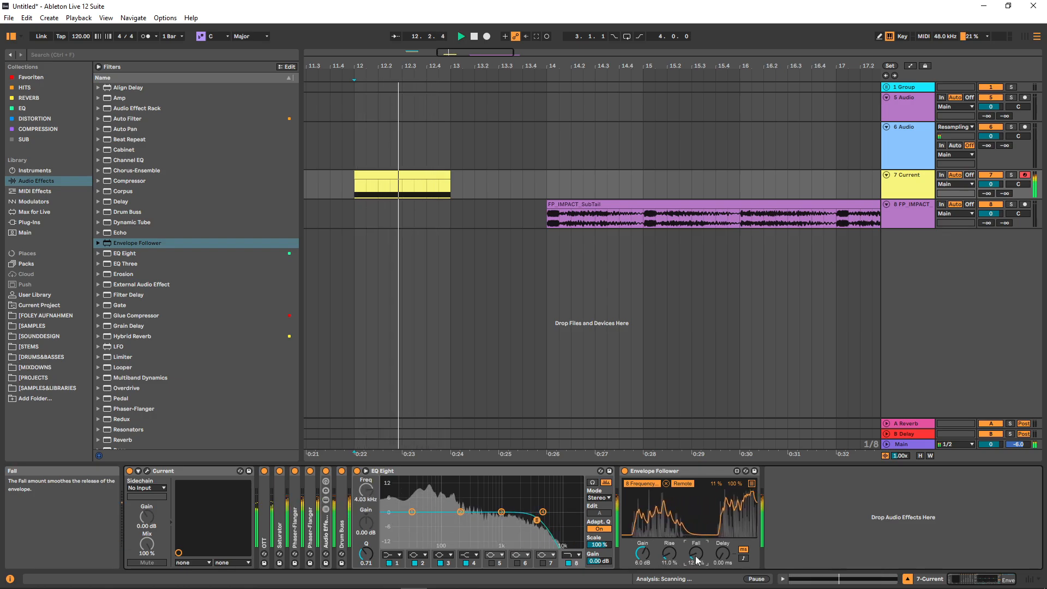
key("space")
Lower the frequency mapping's minimum to 6% and audition the clip.
left_click_drag(715, 483, 716, 487)
key("space")
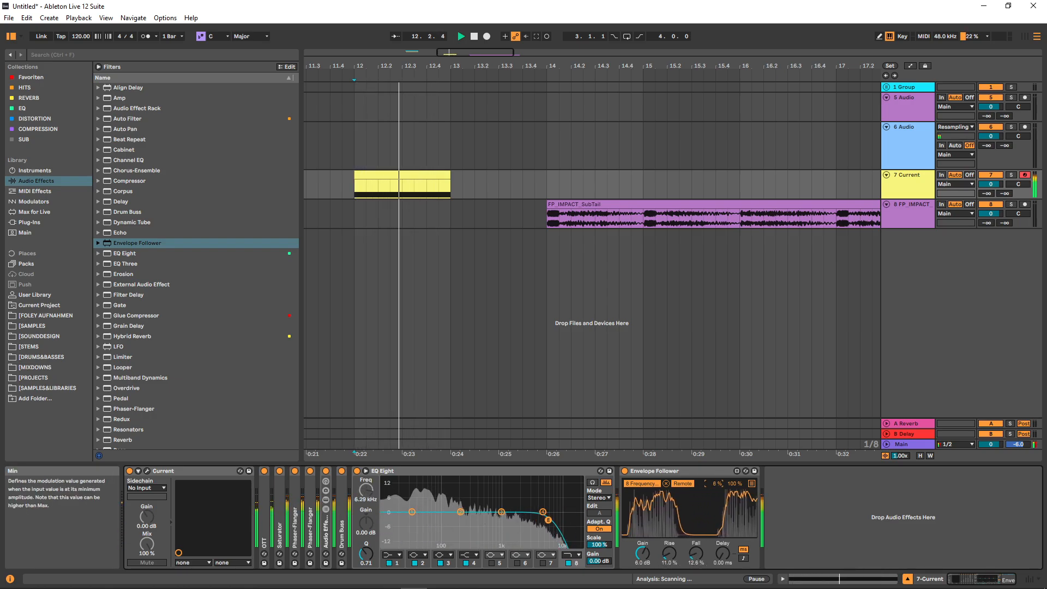
key("space")
Set the Envelope Follower's Gain to 2.8 dB and Rise to 16.5% while replaying the clip.
key("space")
left_click_drag(642, 554, 642, 559)
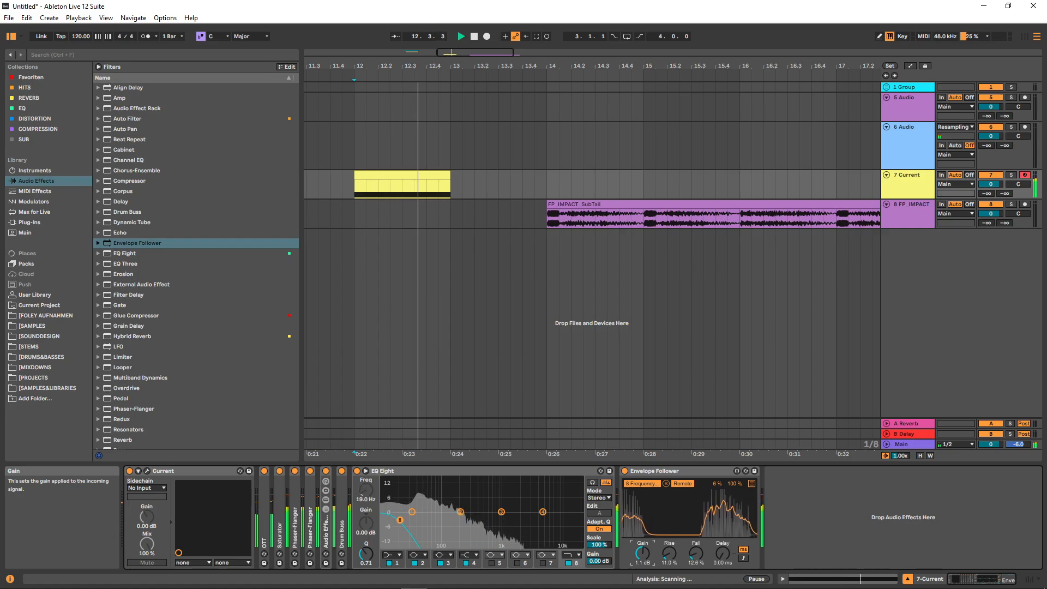
key("space")
key("space")
key("space")
key("space")
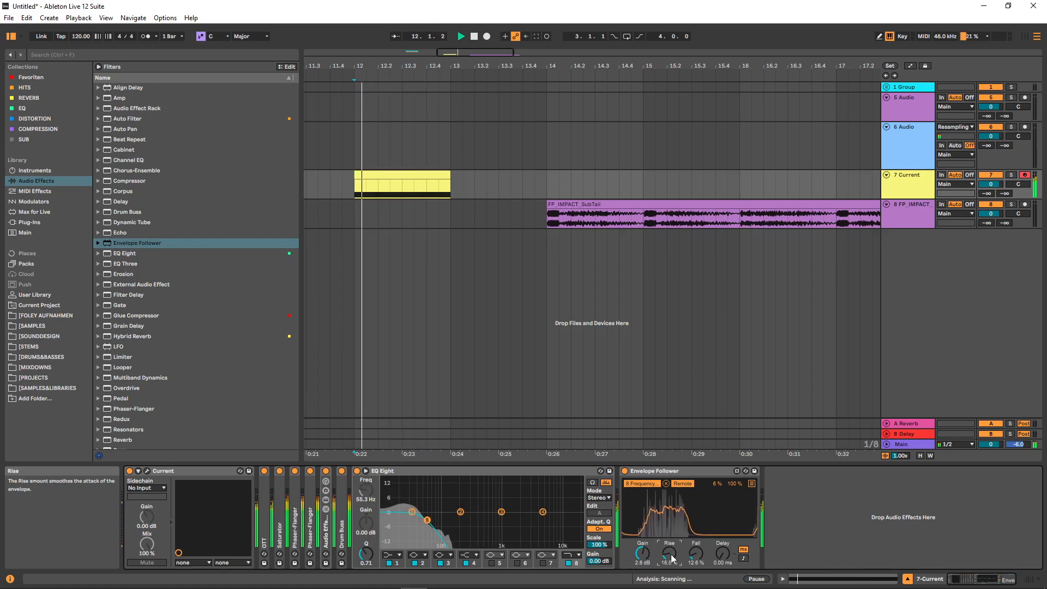
key("space")
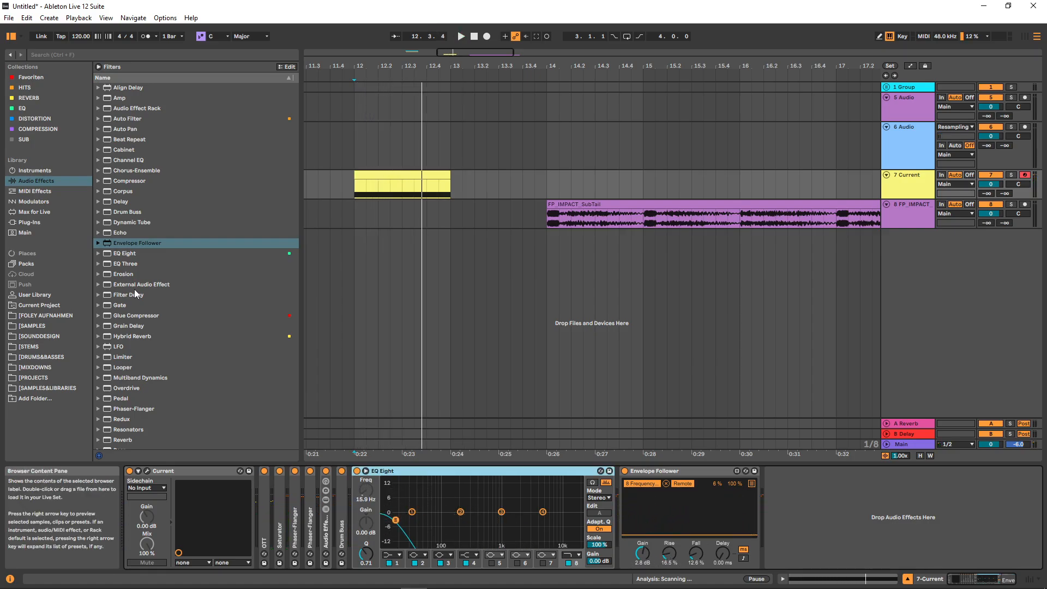
Add a Vocoder with the Modulator carrier, Enhance on, 40 bands, a 20 Hz to 18 kHz range and Formant 4.00, and adjust its Depth.
scroll(149, 401, "down", 5)
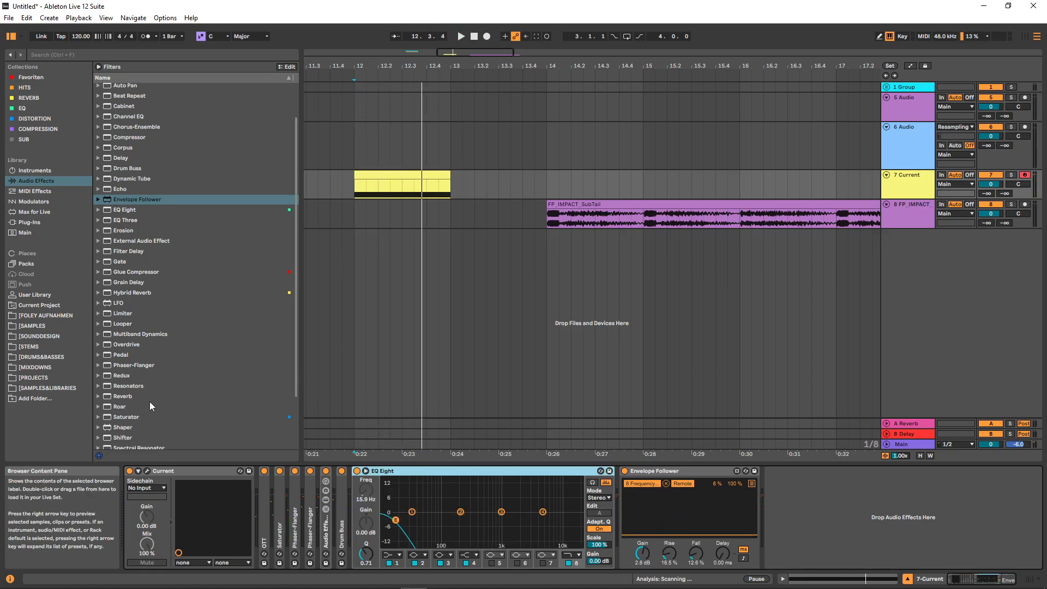
double_click(125, 443)
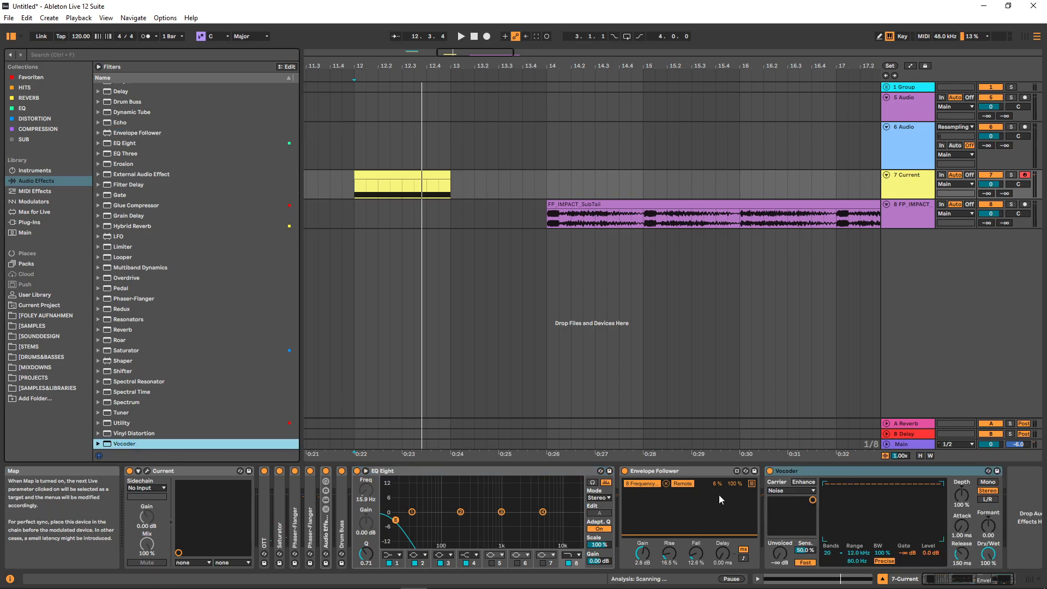
left_click(788, 491)
left_click(782, 514)
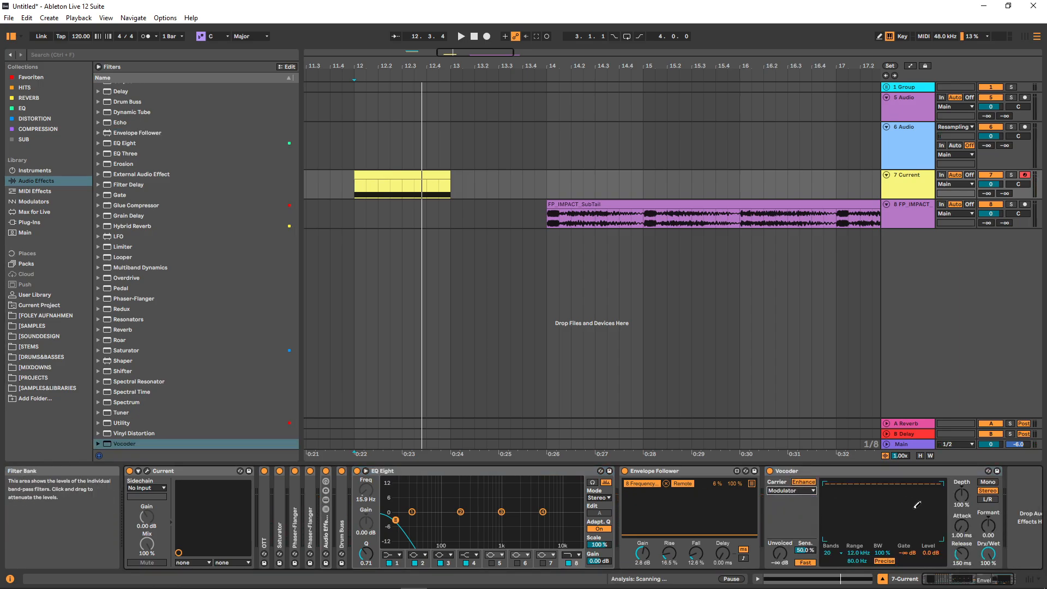
key("space")
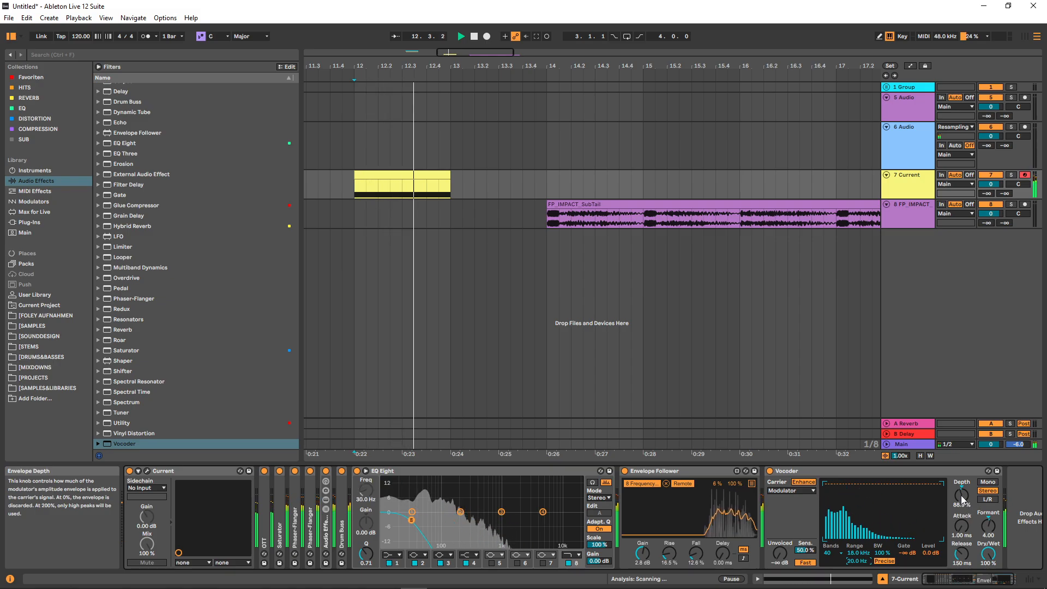
left_click_drag(961, 495, 961, 485)
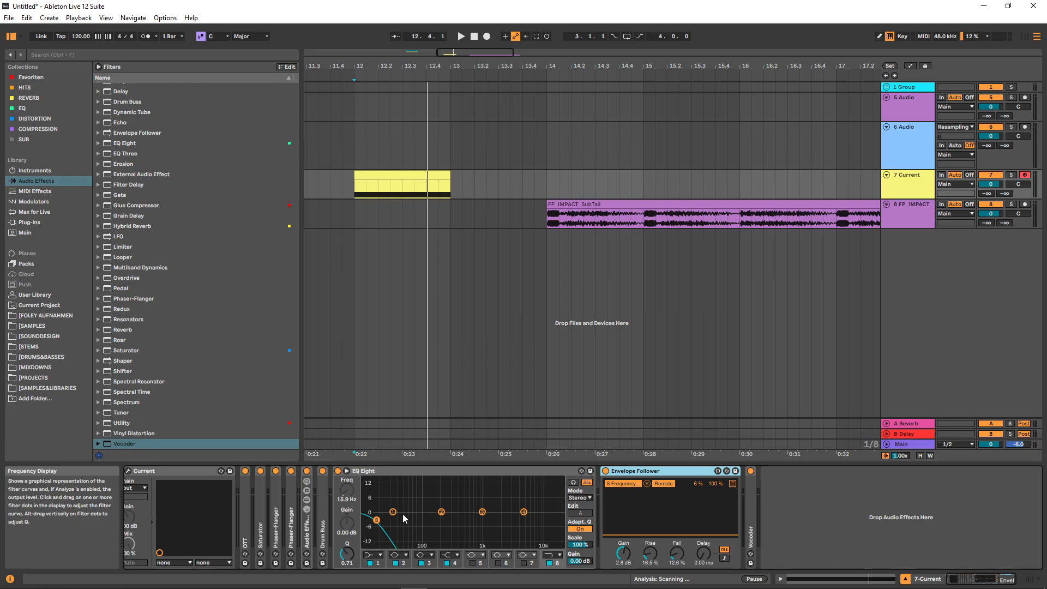
Add a Glue Compressor with threshold -28.6 dB and makeup 16.8 dB, followed by a Saturator with Soft Clip on, and audition.
left_click(287, 525)
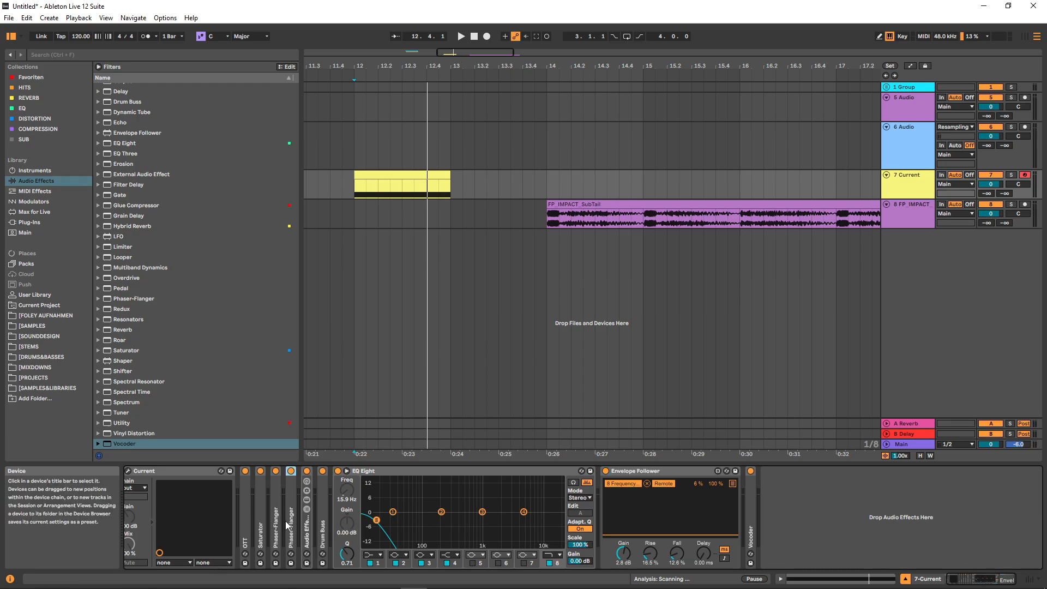
key("space")
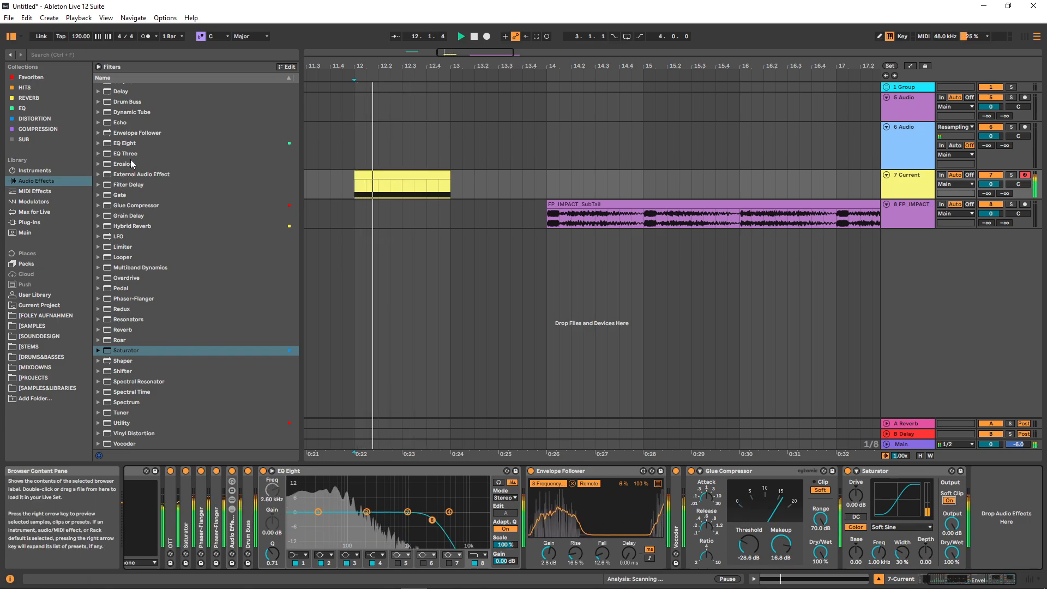
Add another EQ Eight after the Saturator, roll off its highs and try a slight low-frequency dip while auditioning the clip.
double_click(124, 143)
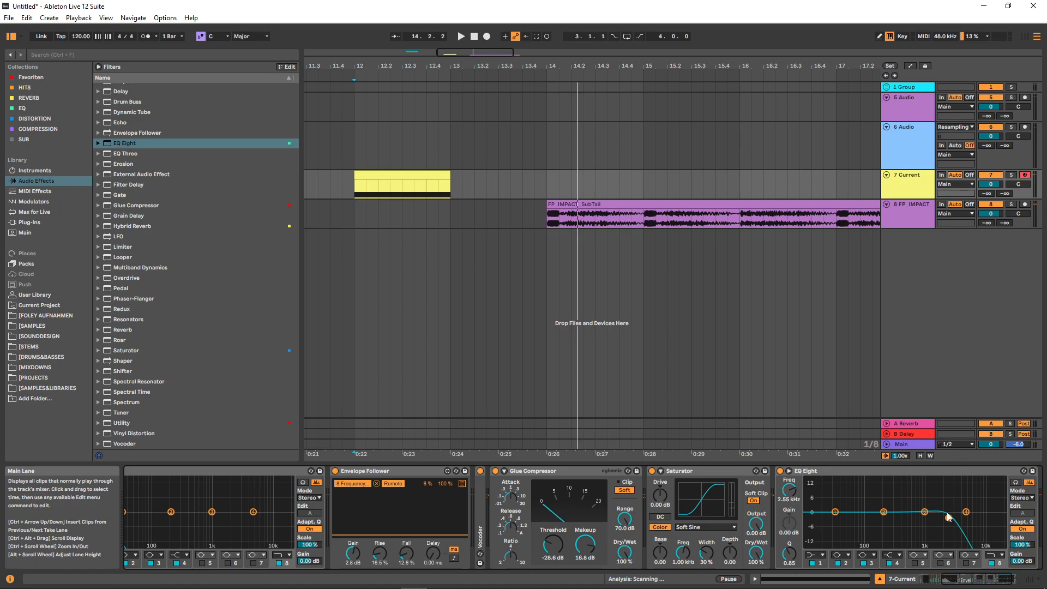
key("space")
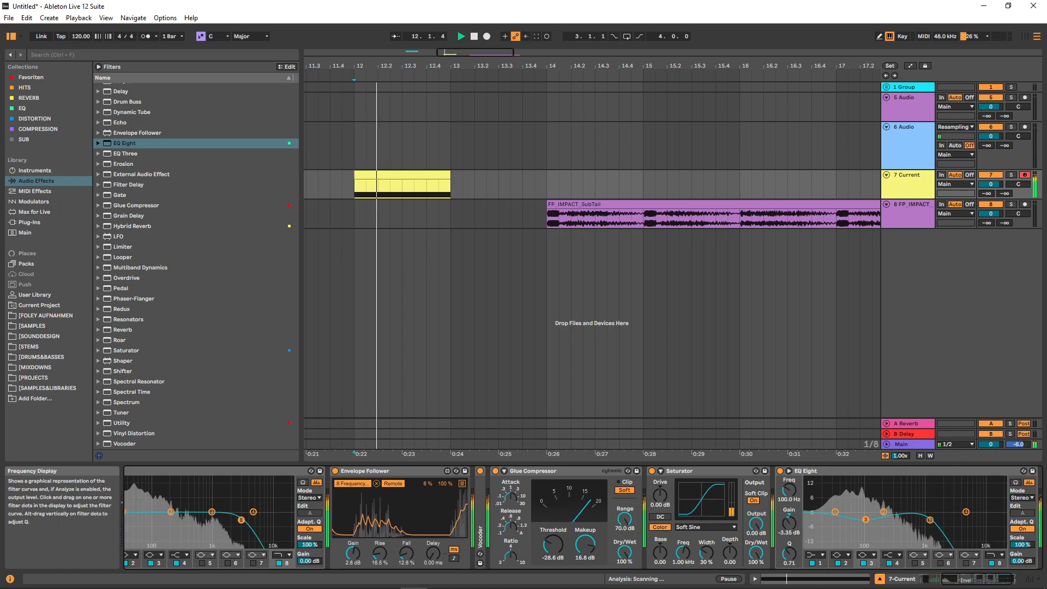
key("space")
key("space")
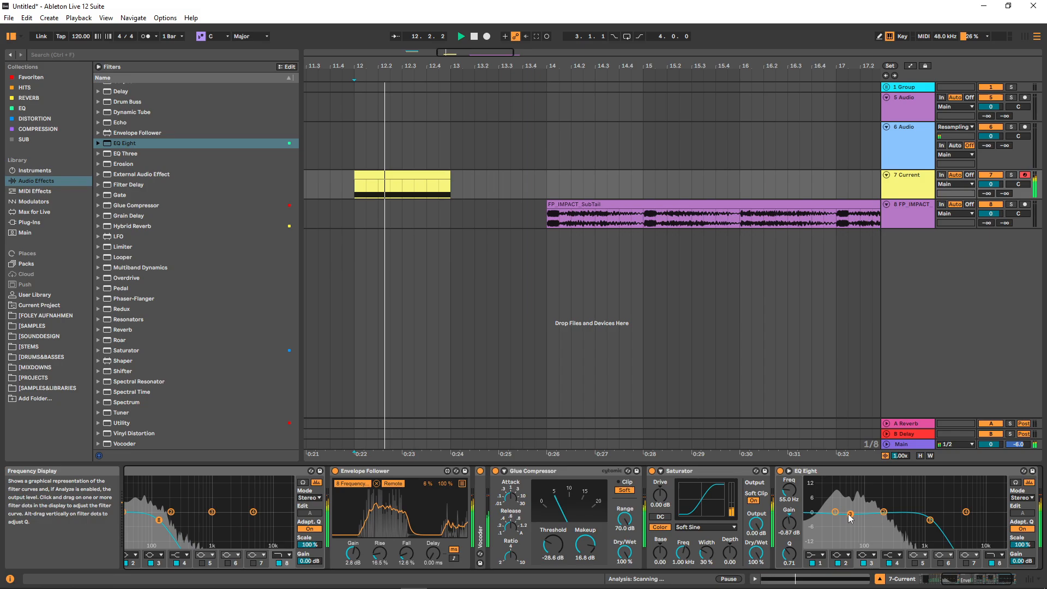
key("space")
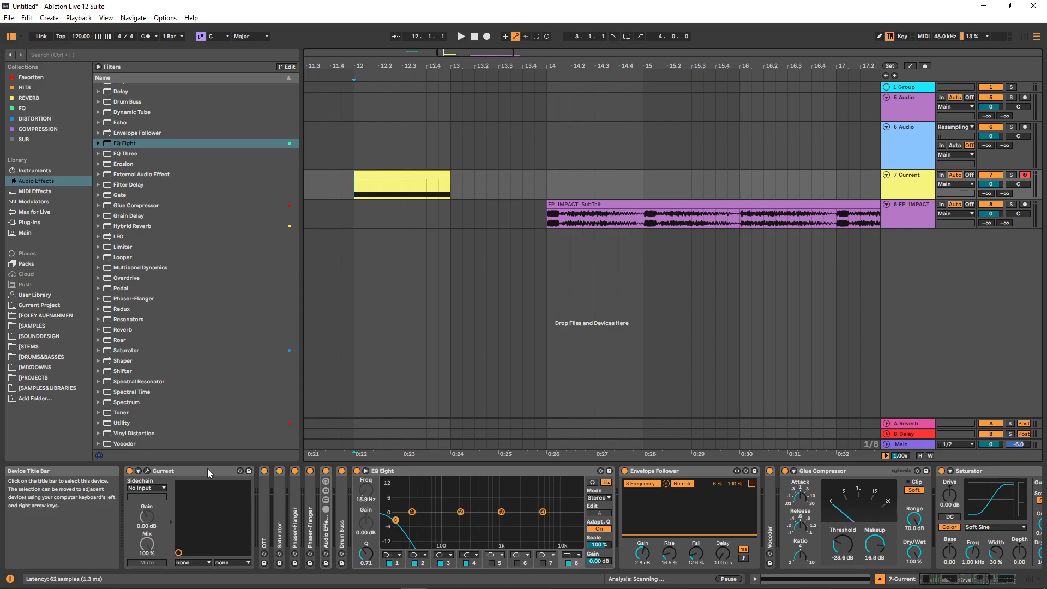
left_click(439, 471)
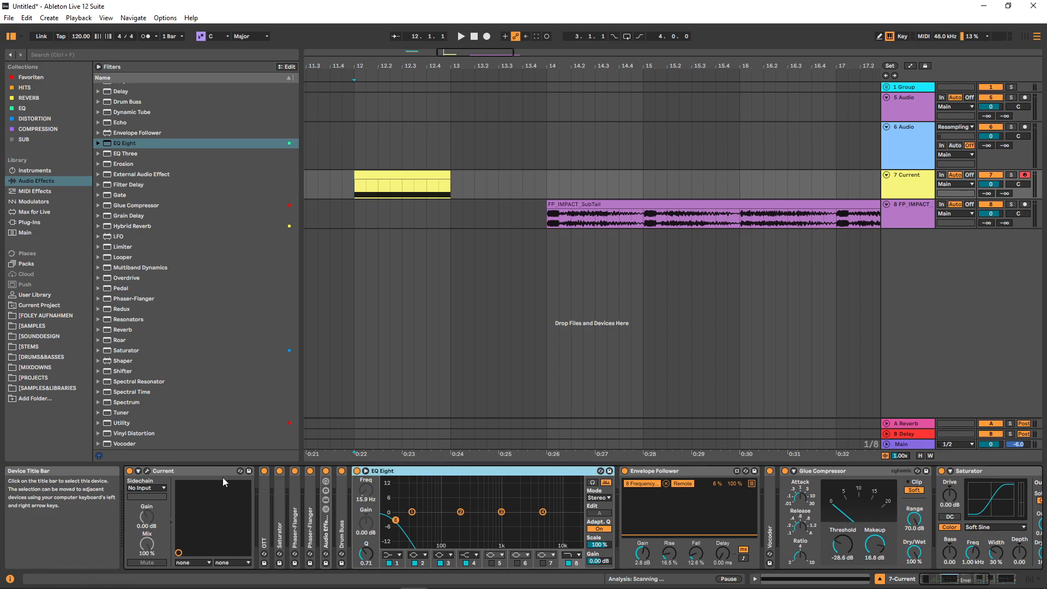
left_click(201, 466)
left_click(518, 476)
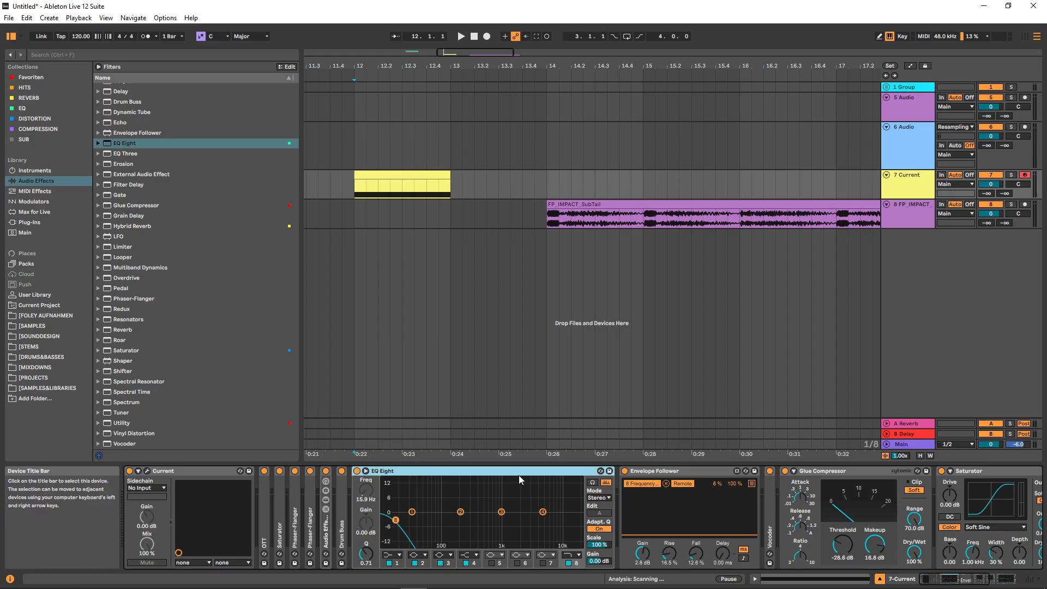
left_click(659, 472)
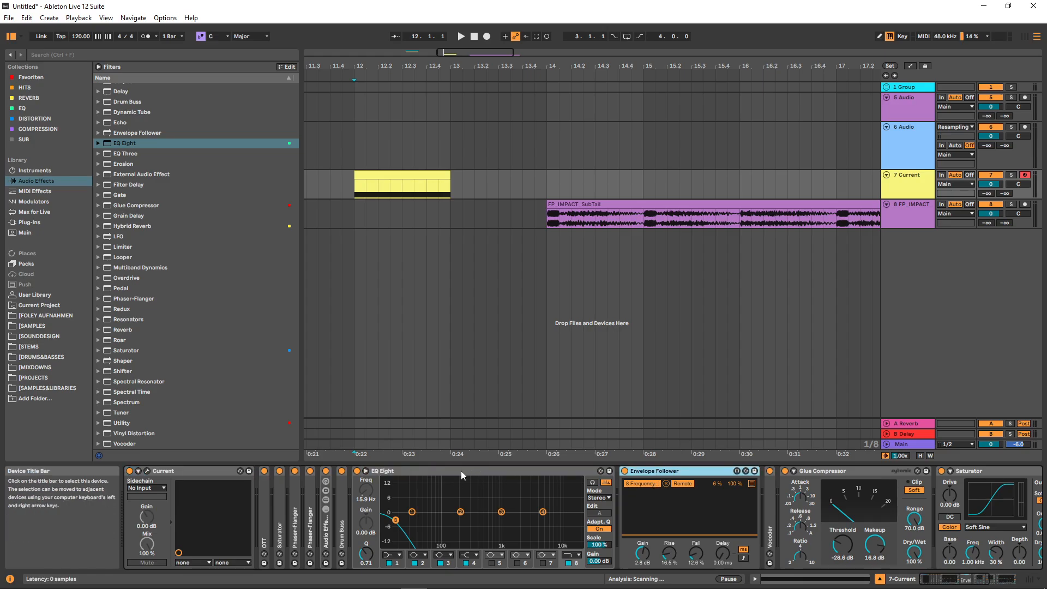
left_click(460, 472)
left_click(625, 469)
left_click(492, 472)
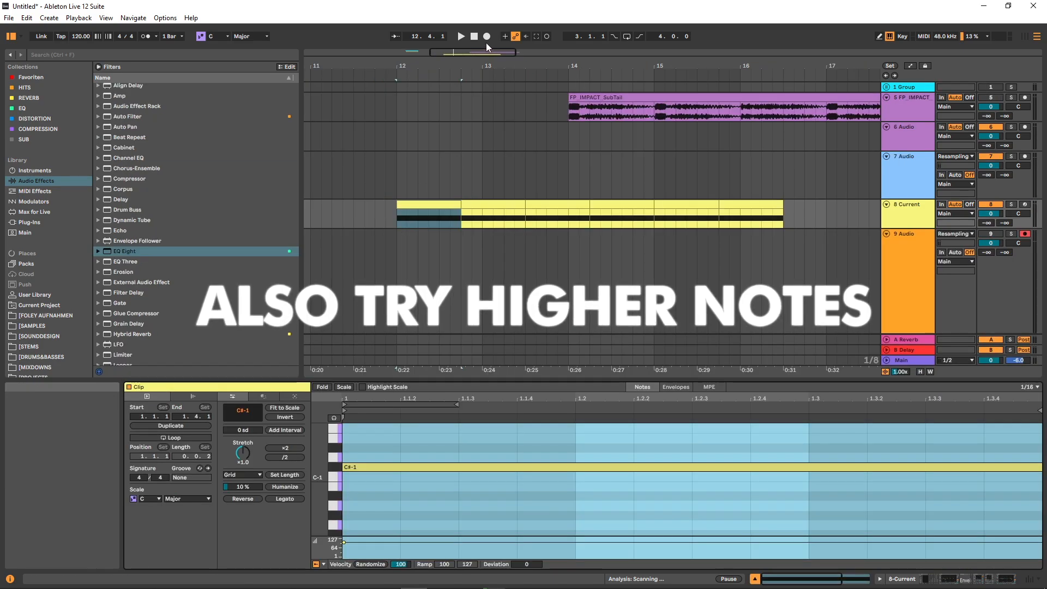
Record the repeated impact notes onto the armed Resampling audio track, transpose the recorded clip to -8 semitones and play it back.
left_click(486, 36)
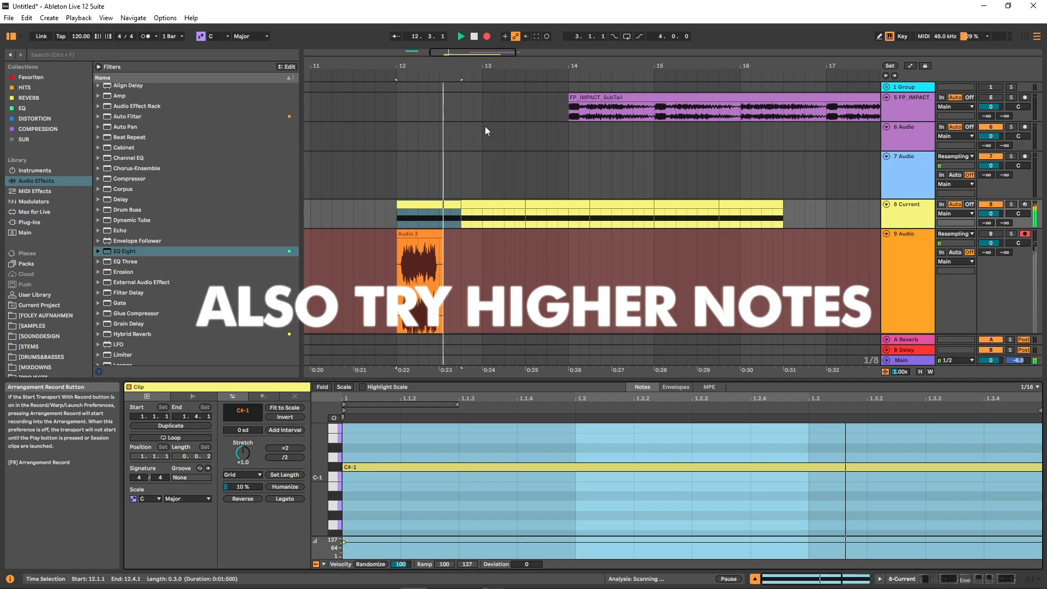
left_click(404, 468)
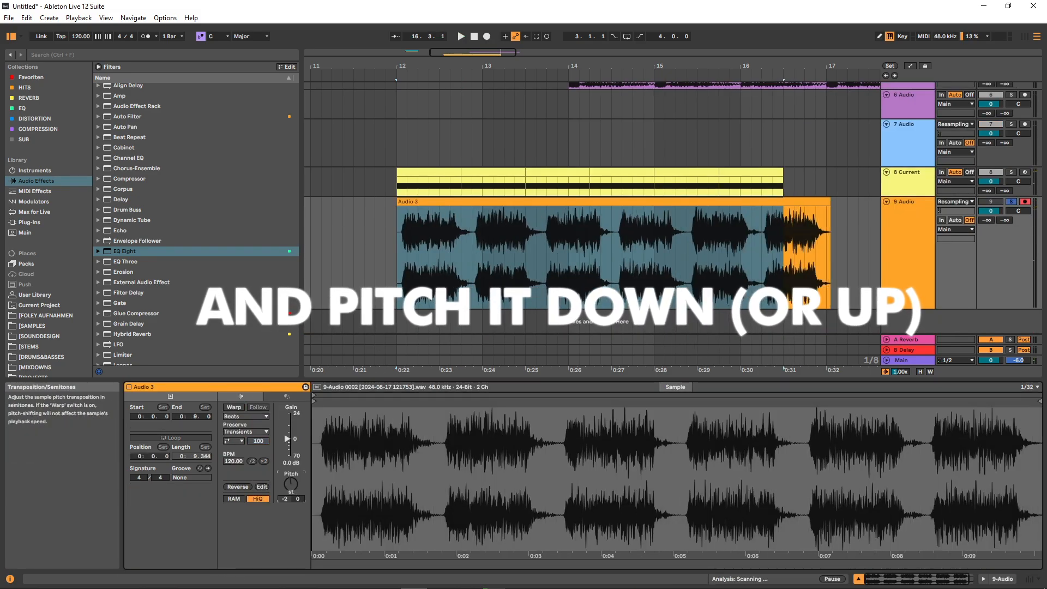
left_click_drag(293, 486, 293, 498)
key("space")
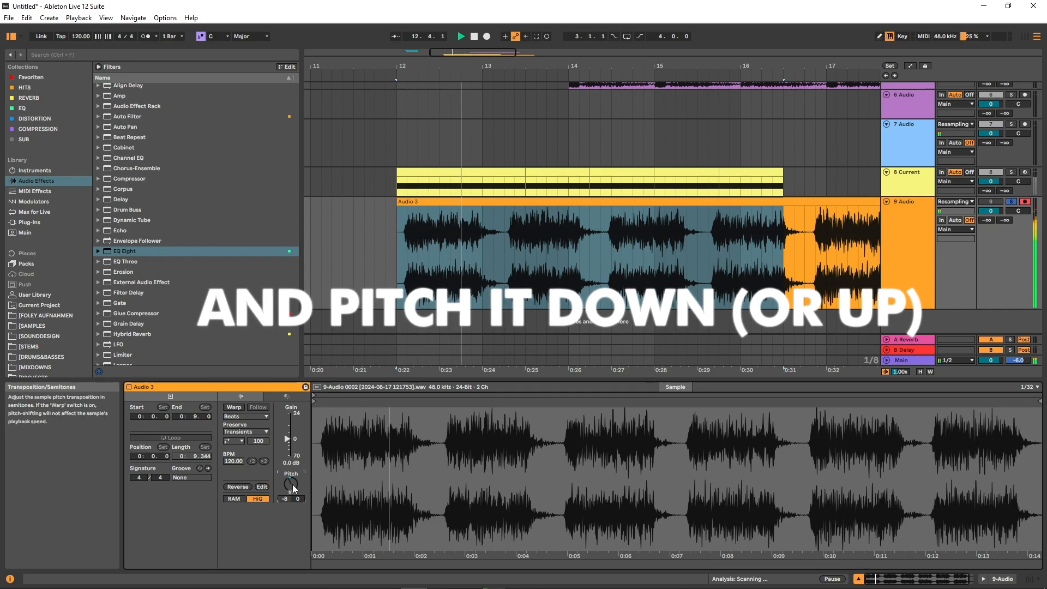